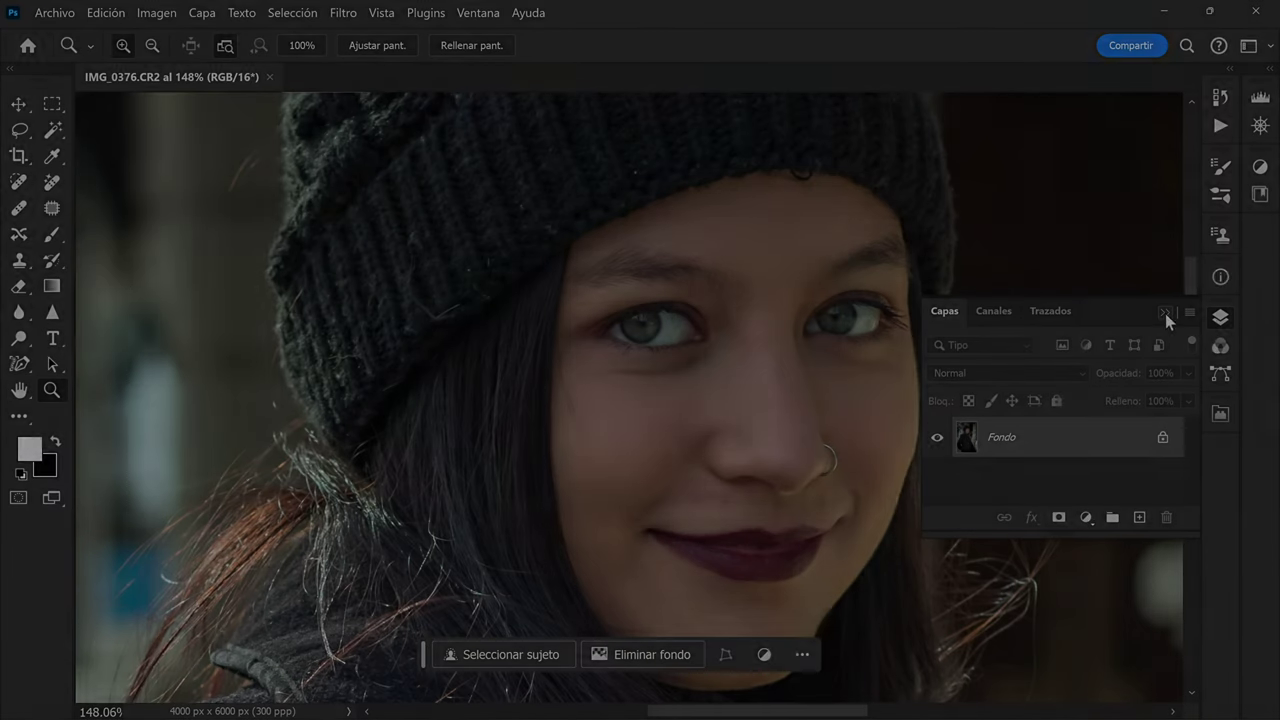
# Lighten the green iris of the woman's right eye with the Dodge tool (Midtones, 15%).
pyautogui.click(1165, 313)
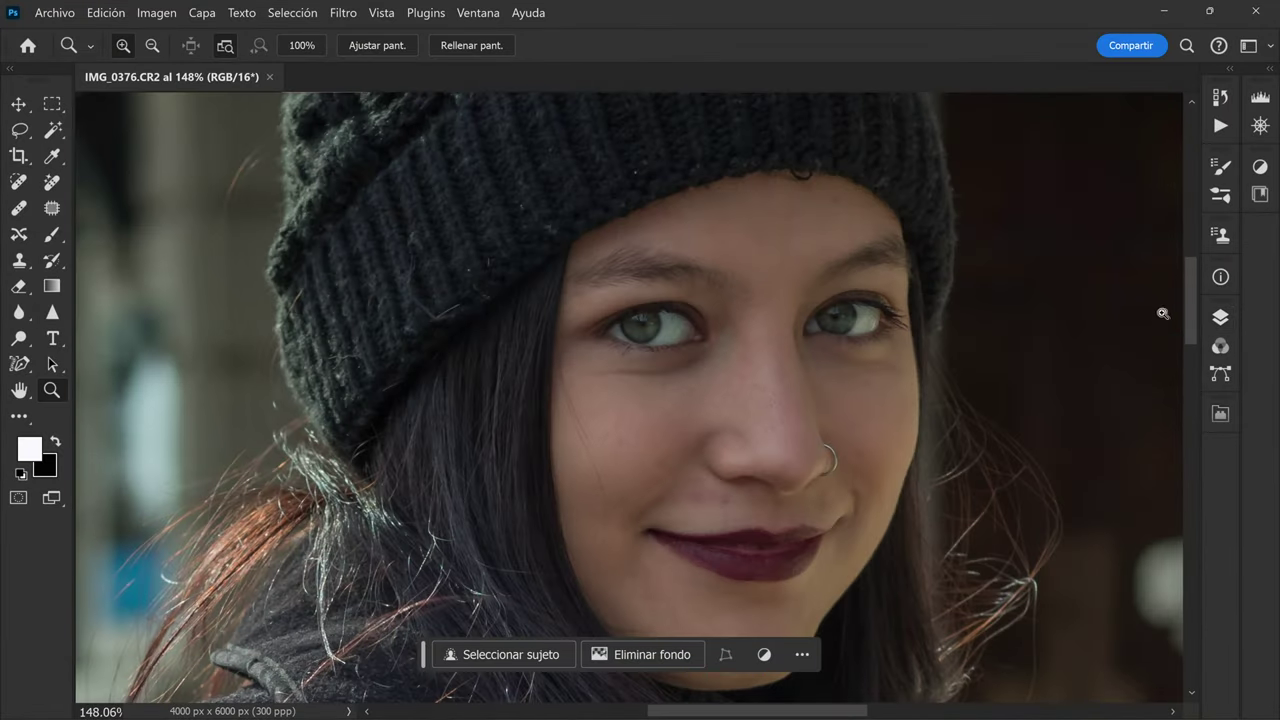
pyautogui.click(1218, 325)
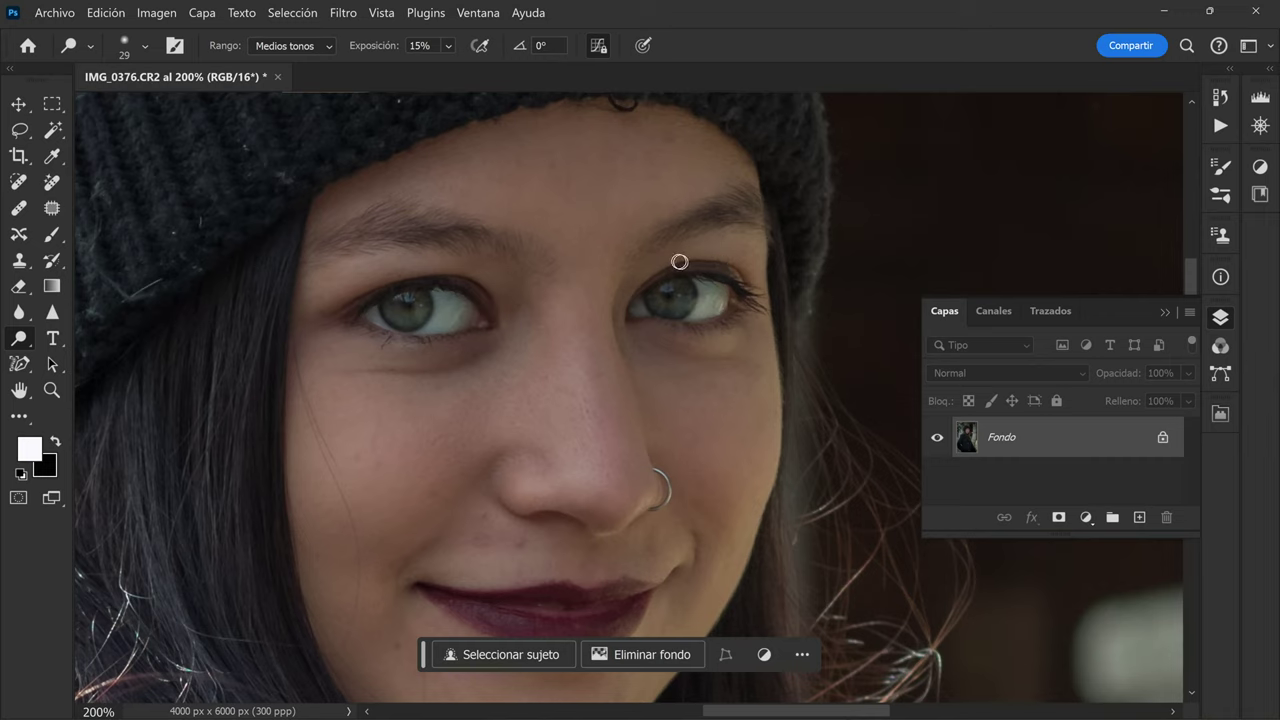
pyautogui.moveTo(671, 263); pyautogui.dragTo(775, 352)
# Duplicate the layer, lasso both under-eye dark areas and run Generative Fill.
pyautogui.hotkey('ctrl', 'j')
pyautogui.click(20, 130)
pyautogui.moveTo(340, 368); pyautogui.dragTo(449, 374)
pyautogui.moveTo(680, 364); pyautogui.dragTo(650, 340)
pyautogui.click(950, 651)
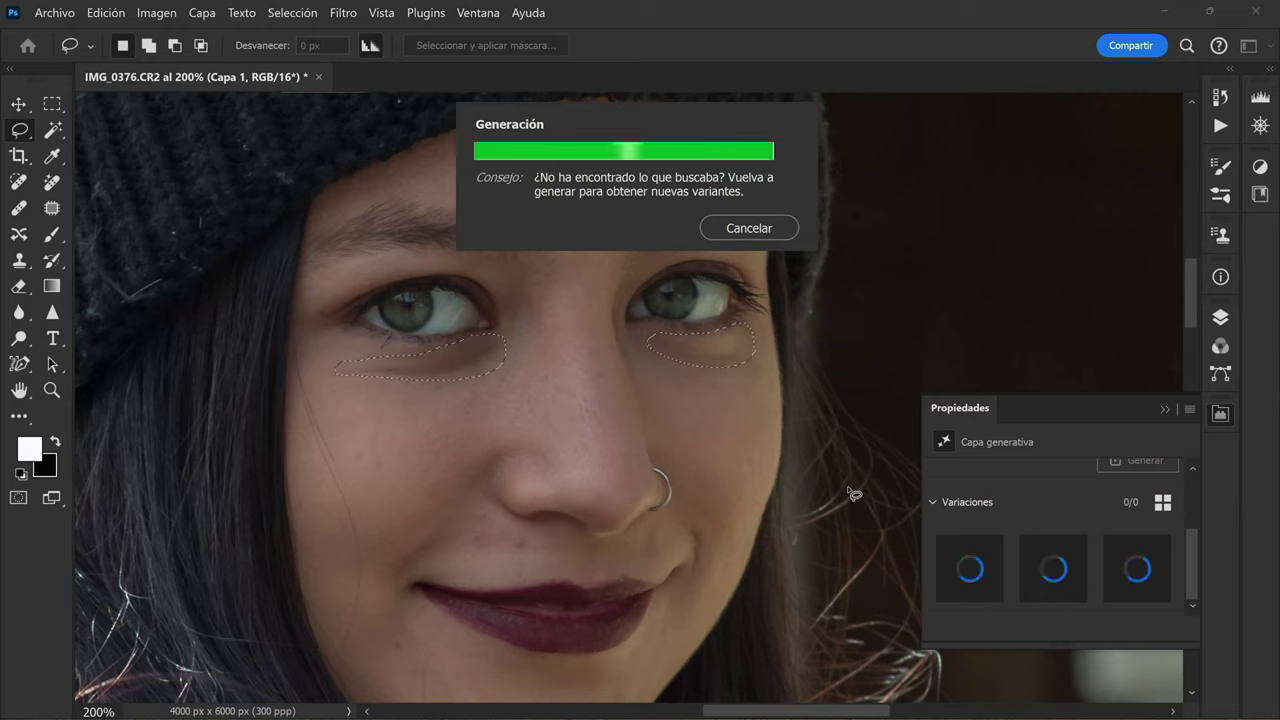
# Browse the generated variations, generate a fresh fill, and check the layers list.
pyautogui.click(1053, 567)
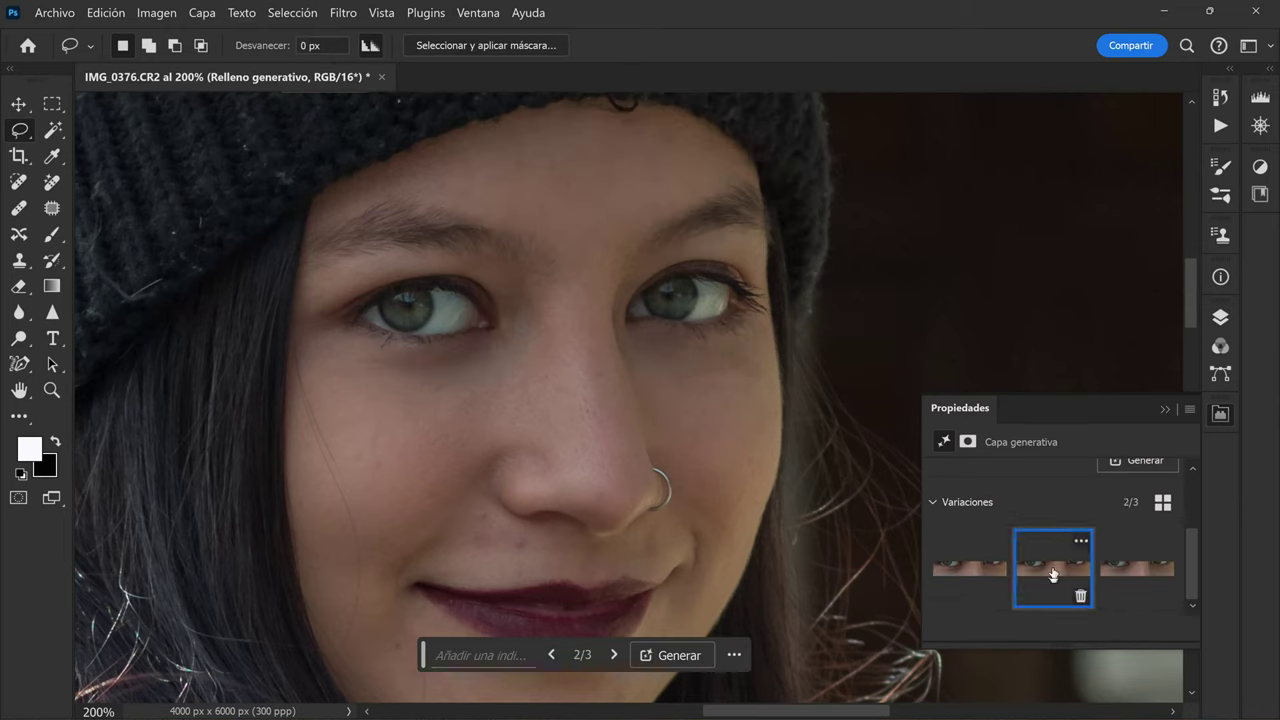
pyautogui.click(1137, 567)
pyautogui.click(1100, 458)
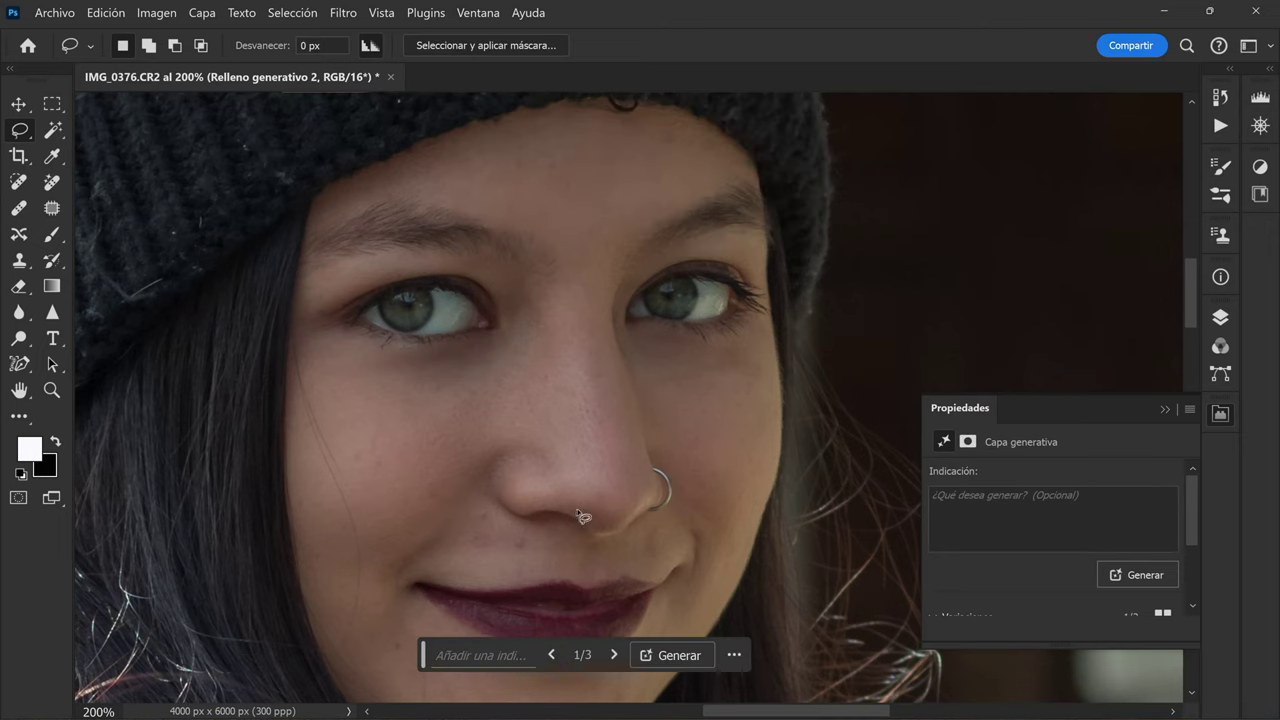
pyautogui.moveTo(1190, 296); pyautogui.dragTo(1190, 313)
pyautogui.click(1220, 317)
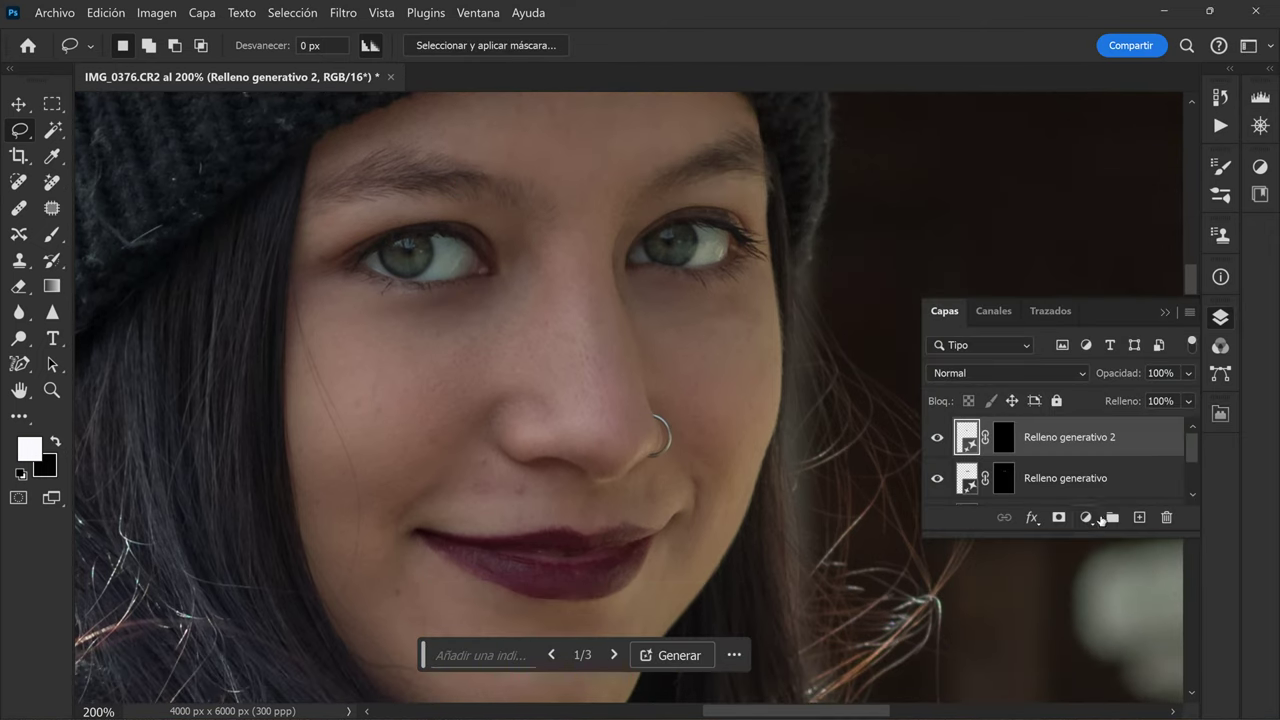
pyautogui.moveTo(1187, 440); pyautogui.dragTo(1190, 480)
# Flatten the image from Fondo's menu, undo it, then add the Curvas 1 adjustment layer.
pyautogui.rightClick(1012, 476)
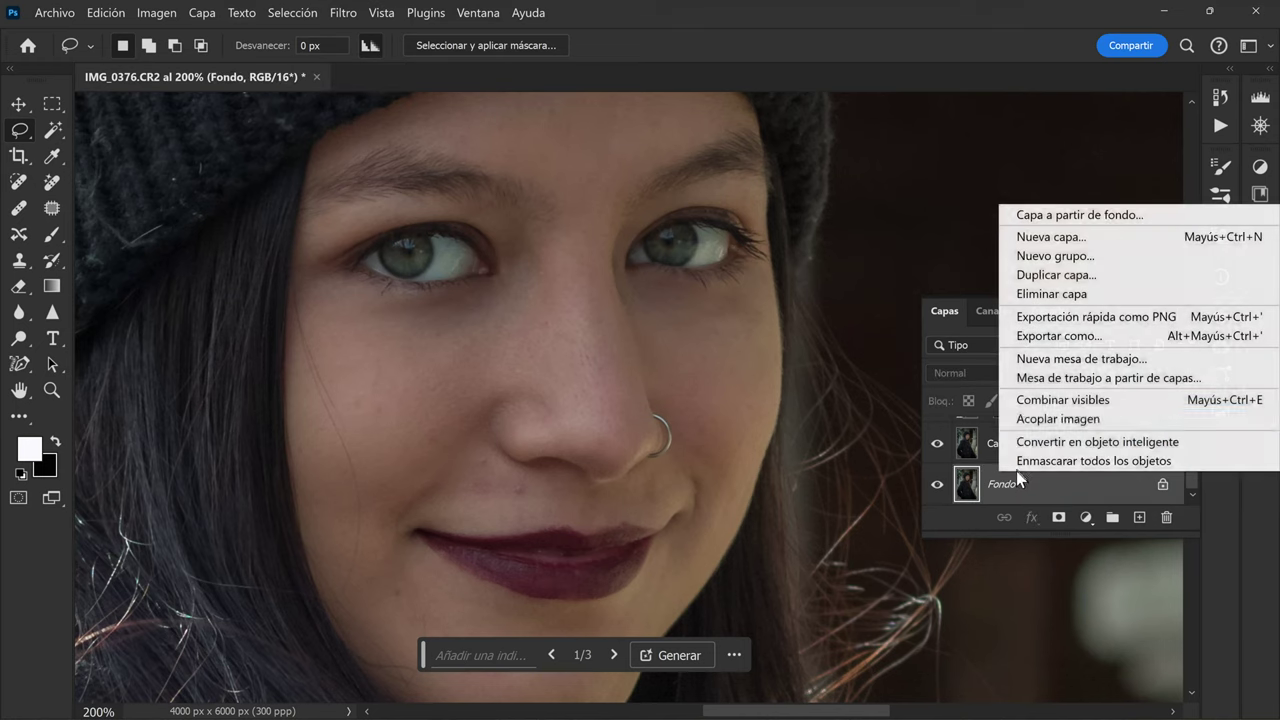
pyautogui.click(1004, 419)
pyautogui.hotkey('ctrl', 'z')
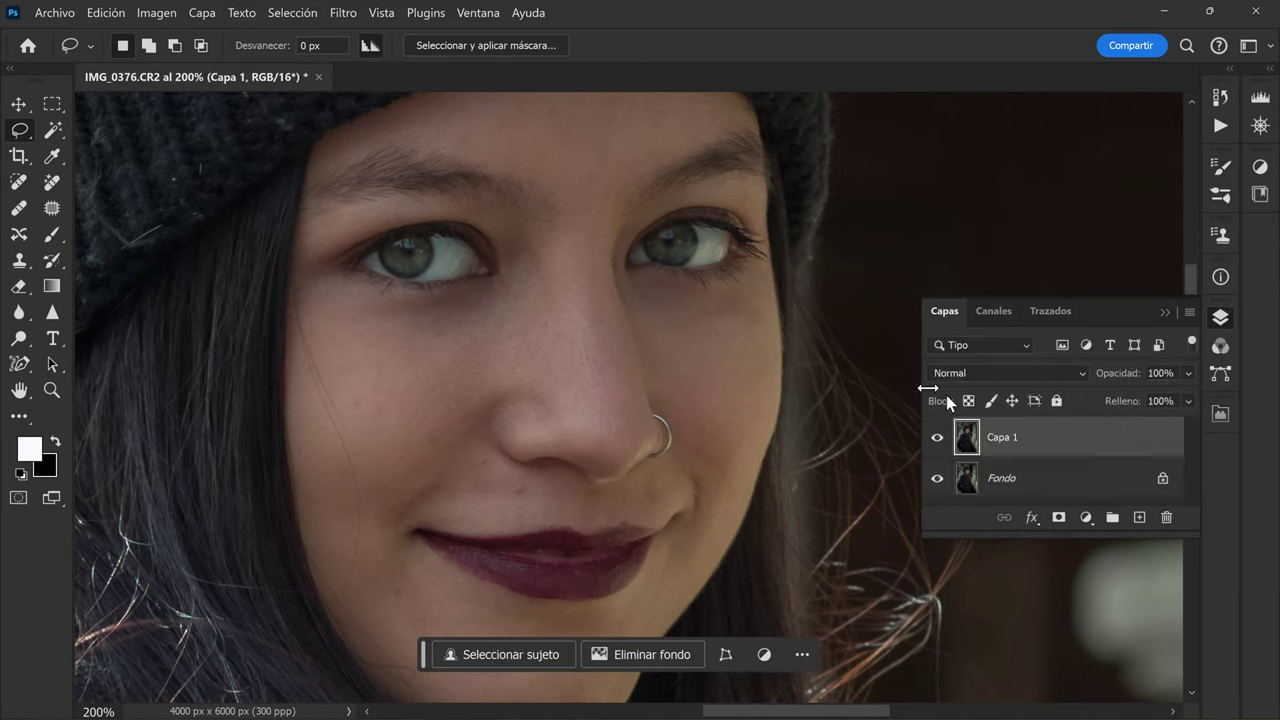
pyautogui.click(1087, 518)
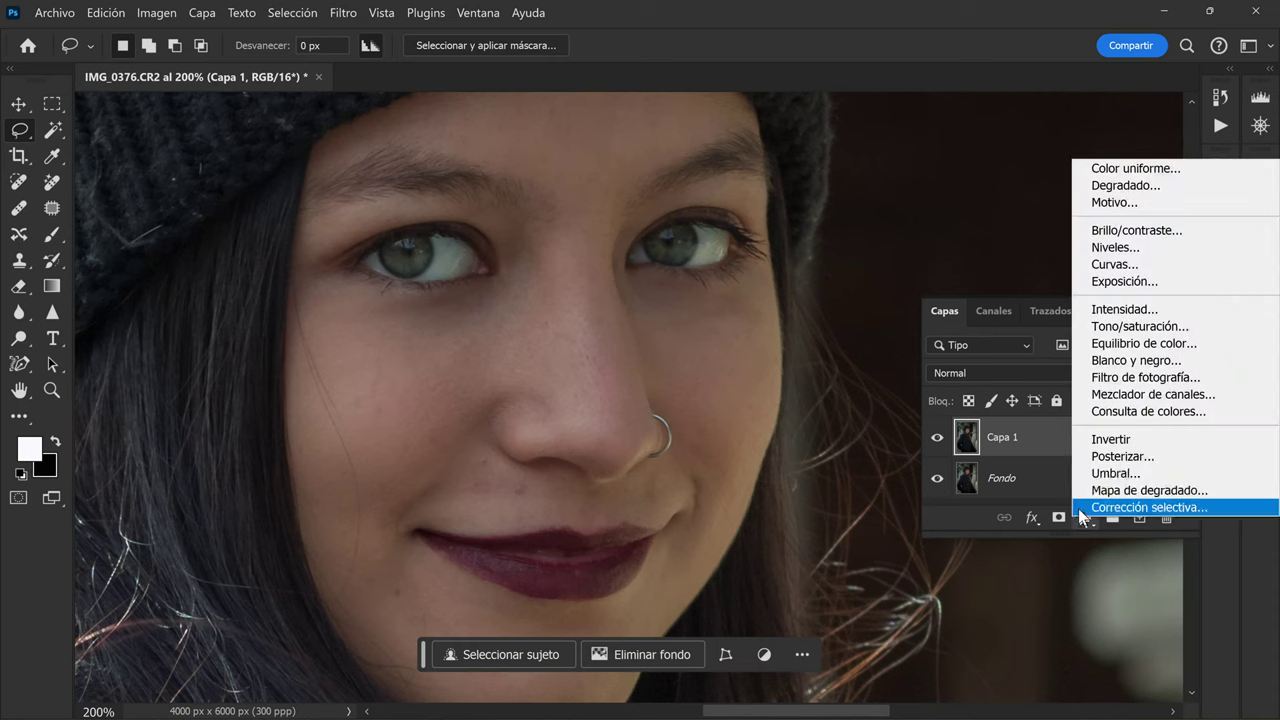
pyautogui.click(1100, 263)
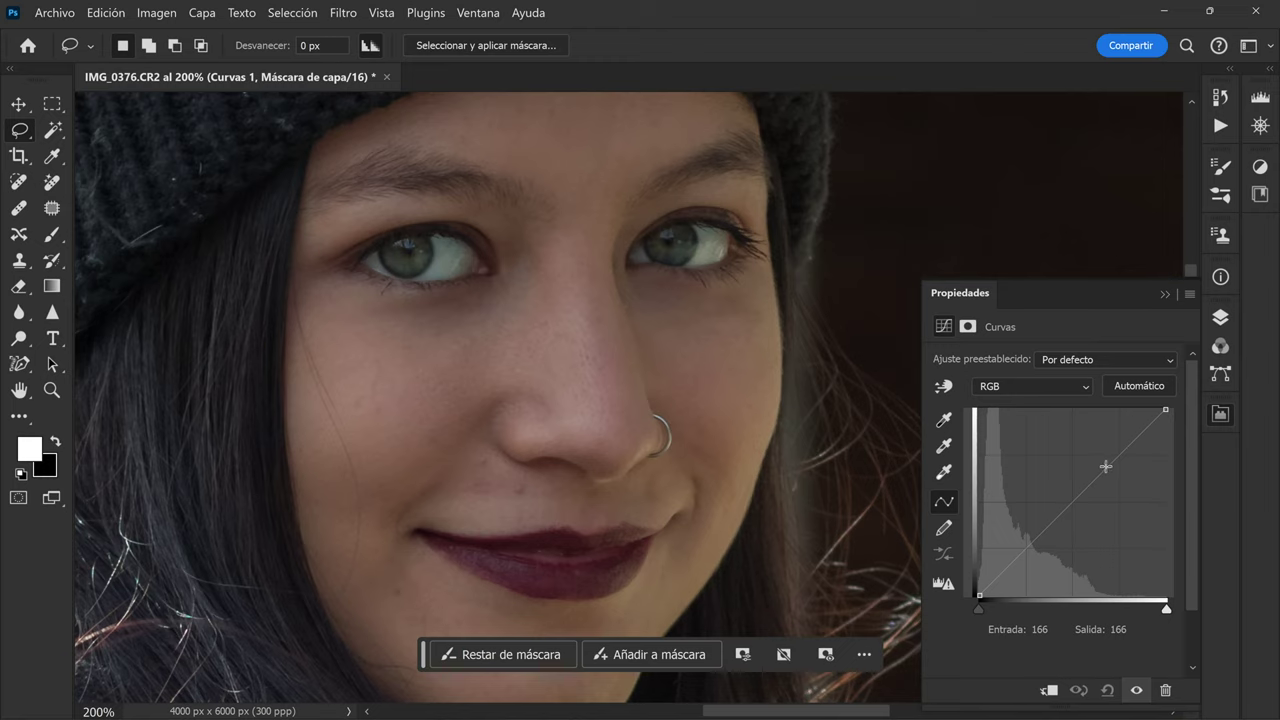
# Raise the Curvas 1 curve to brighten, invert its mask to black, and set Trama blend mode.
pyautogui.moveTo(1106, 464); pyautogui.dragTo(1100, 419)
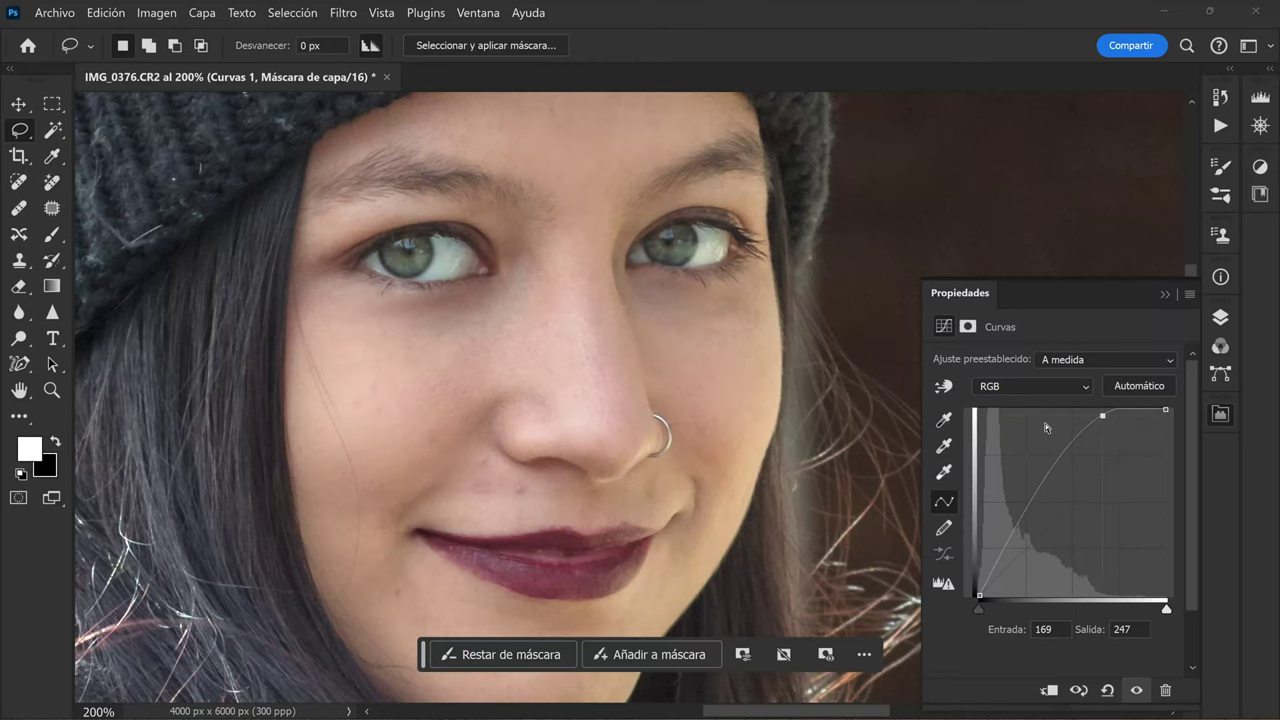
pyautogui.hotkey('ctrl', 'i')
pyautogui.click(1220, 317)
pyautogui.click(1003, 369)
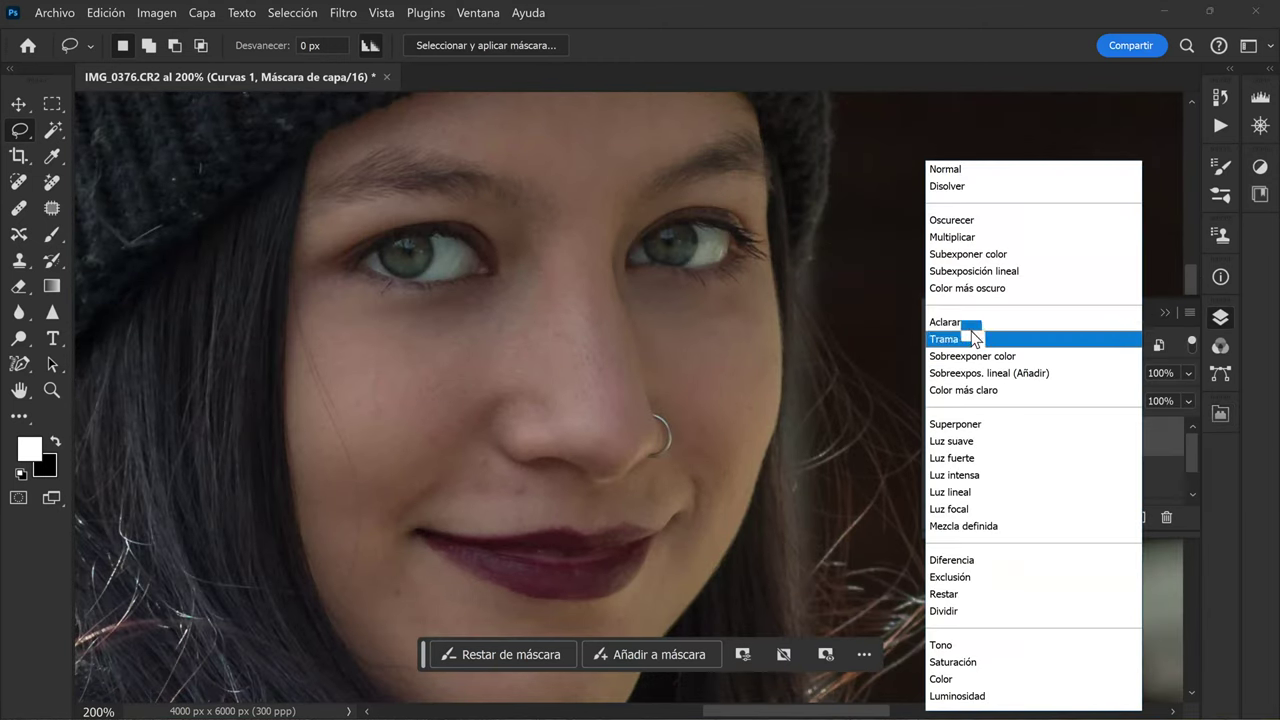
pyautogui.click(971, 331)
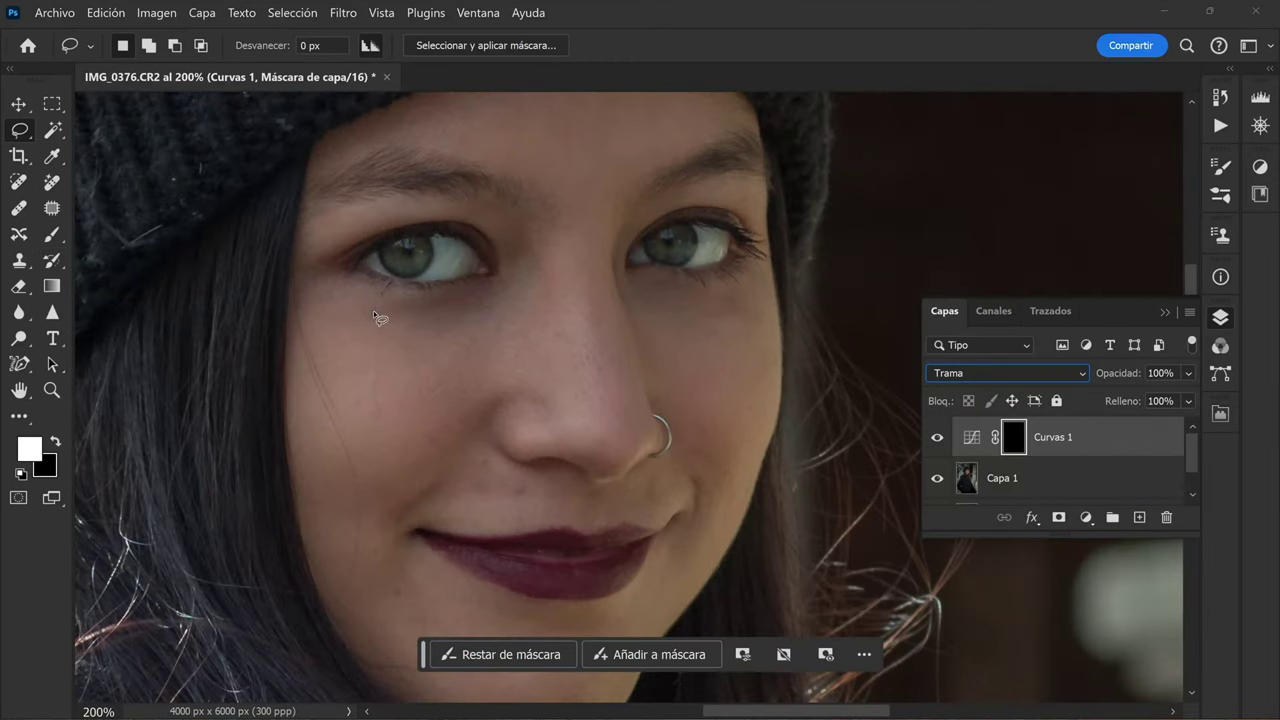
# Set up the Brush at 17 px size and 10% opacity.
pyautogui.click(52, 234)
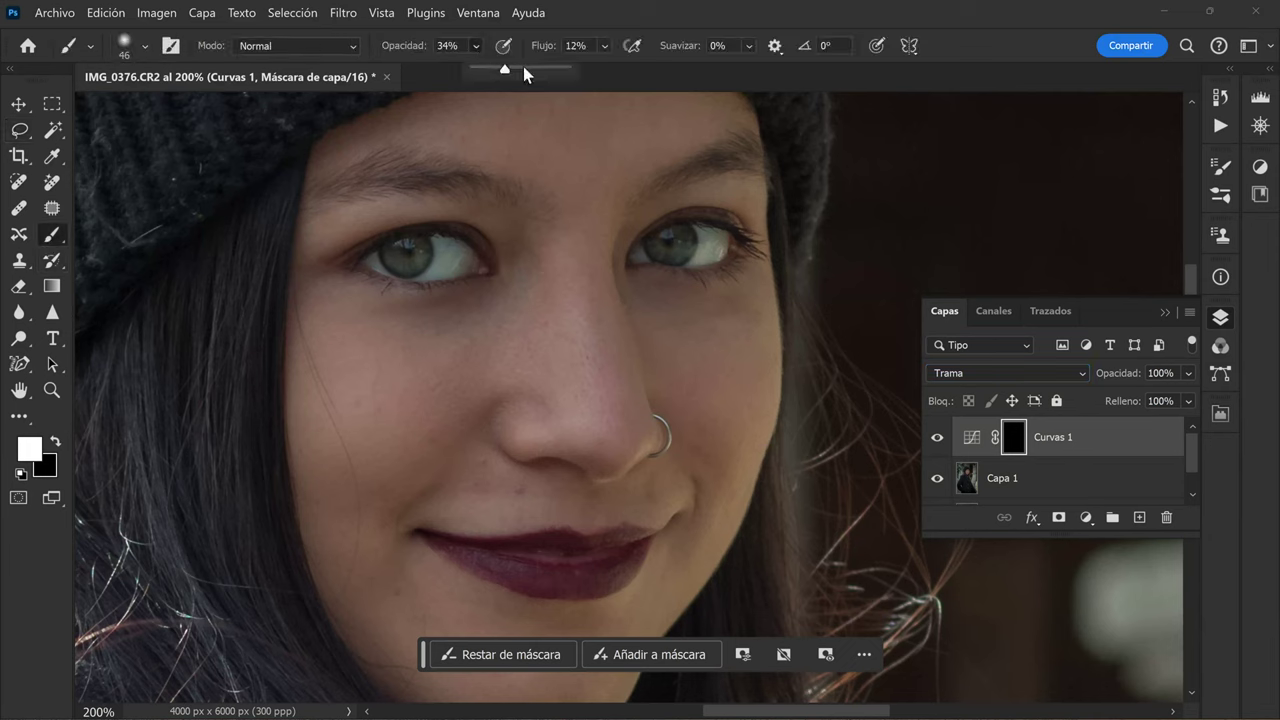
pyautogui.click(144, 46)
pyautogui.moveTo(140, 113); pyautogui.dragTo(127, 104)
pyautogui.press('5')
pyautogui.press('5')
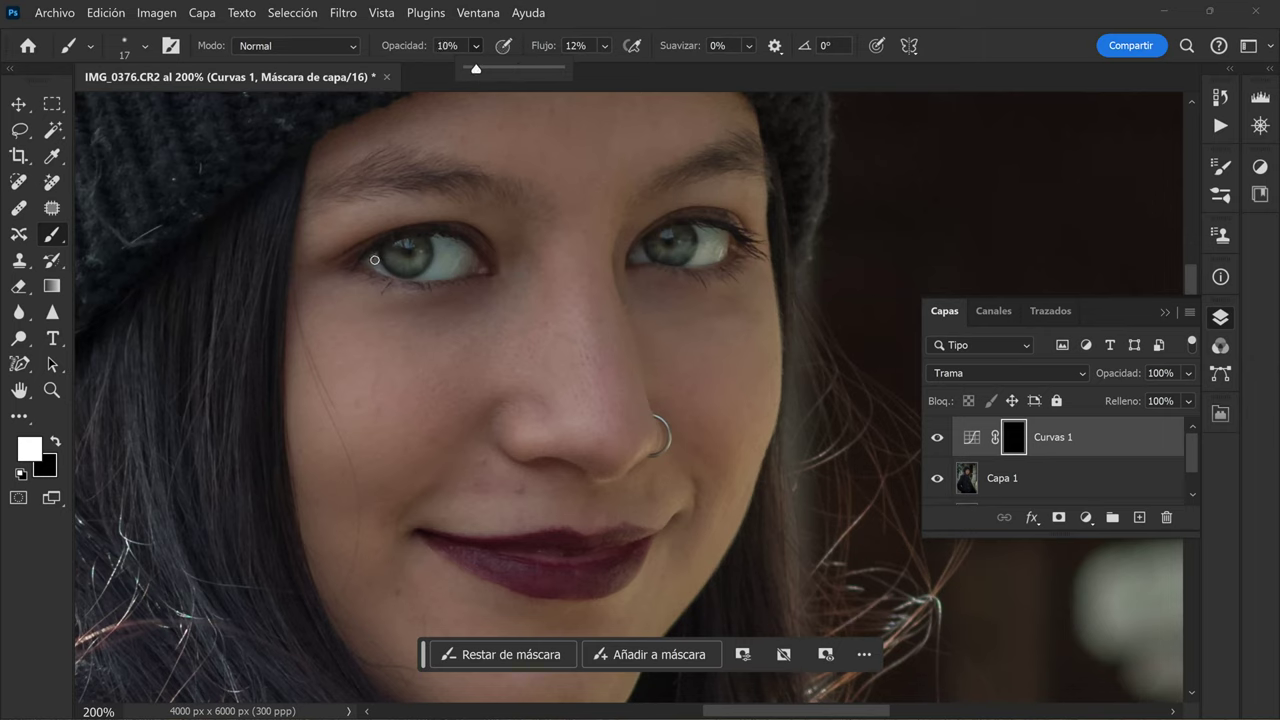
pyautogui.press('1')
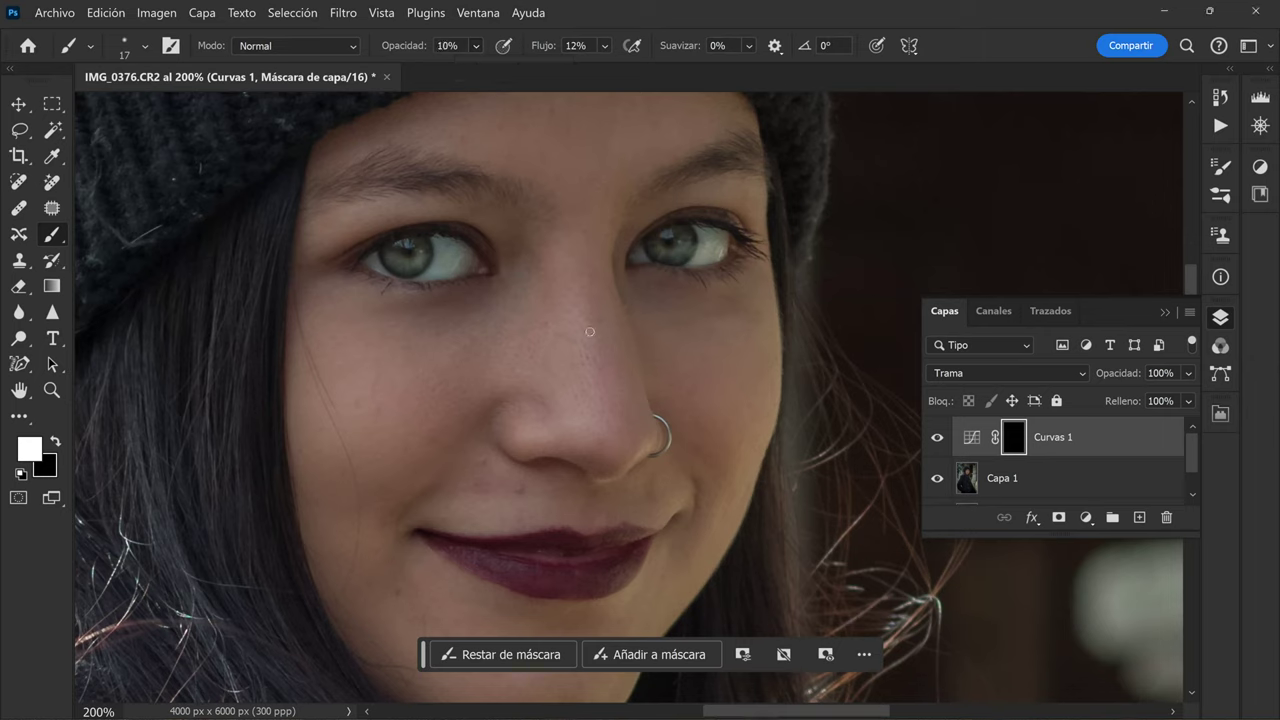
# Add Curvas 2 above Capa 1 with a darkening curve (input 186, output 159) and a black mask.
pyautogui.click(1003, 480)
pyautogui.click(1086, 517)
pyautogui.click(1100, 243)
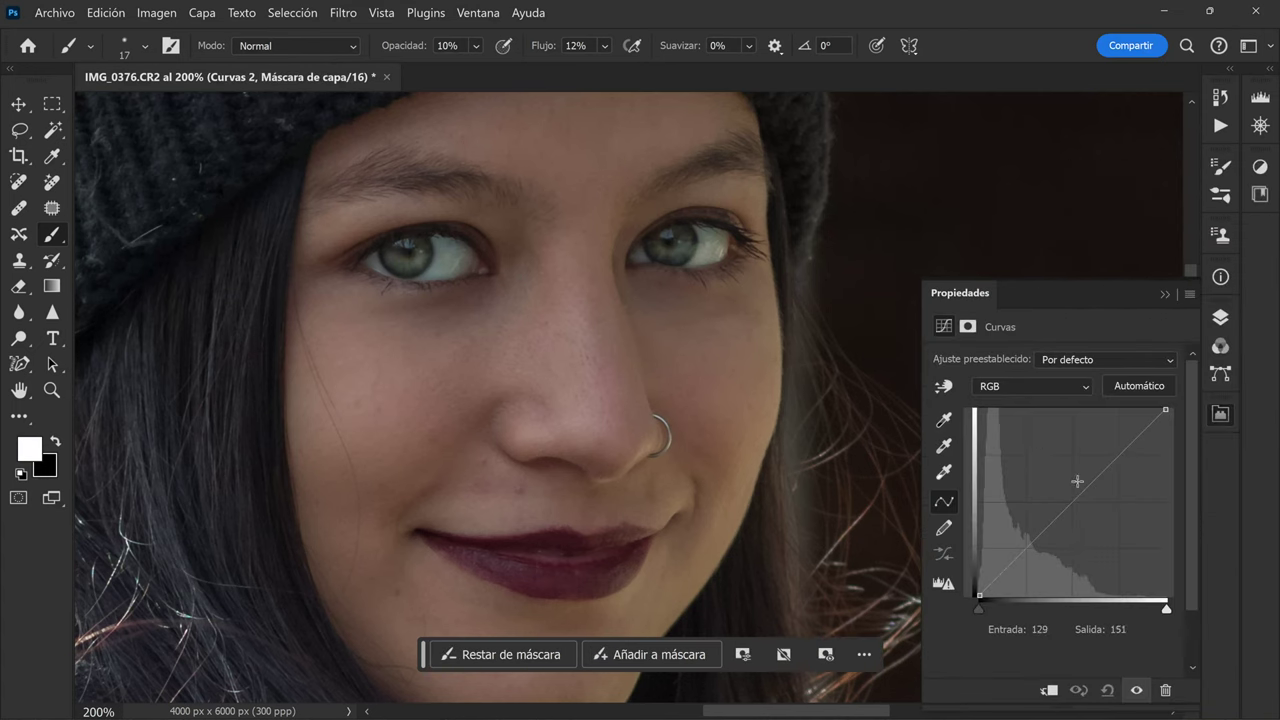
pyautogui.moveTo(1108, 466); pyautogui.dragTo(1115, 480)
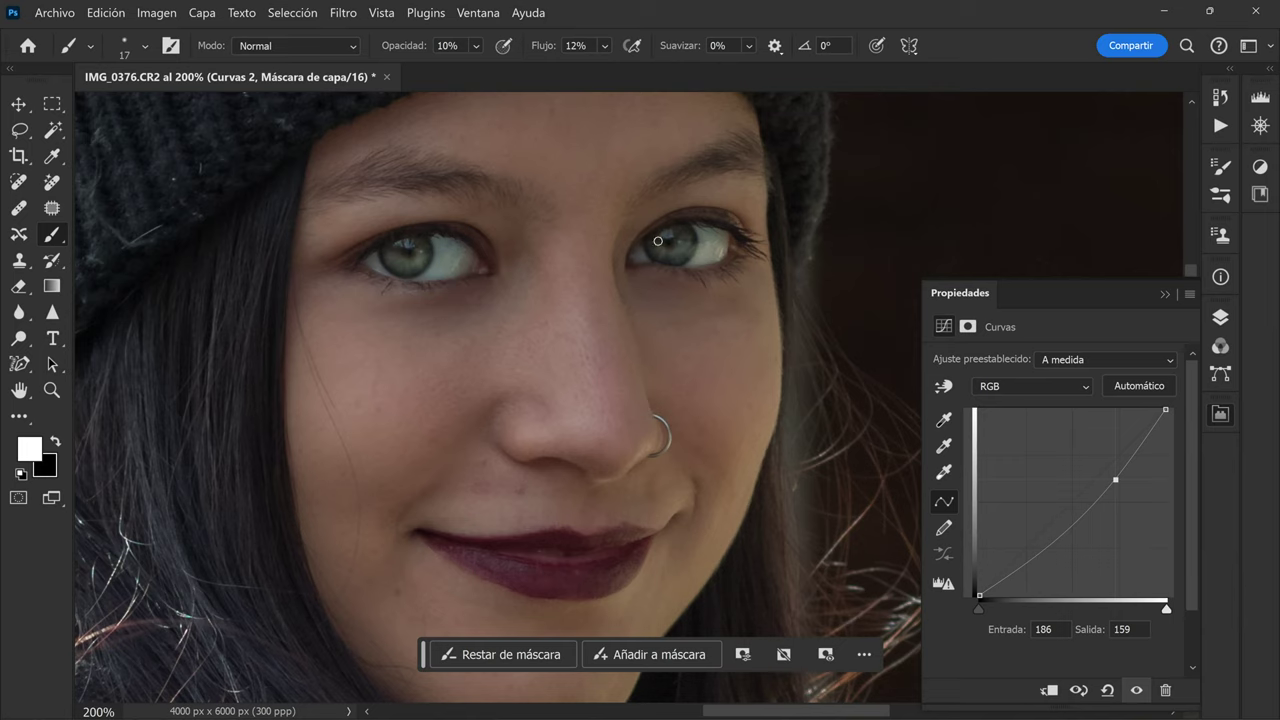
pyautogui.press('F7')
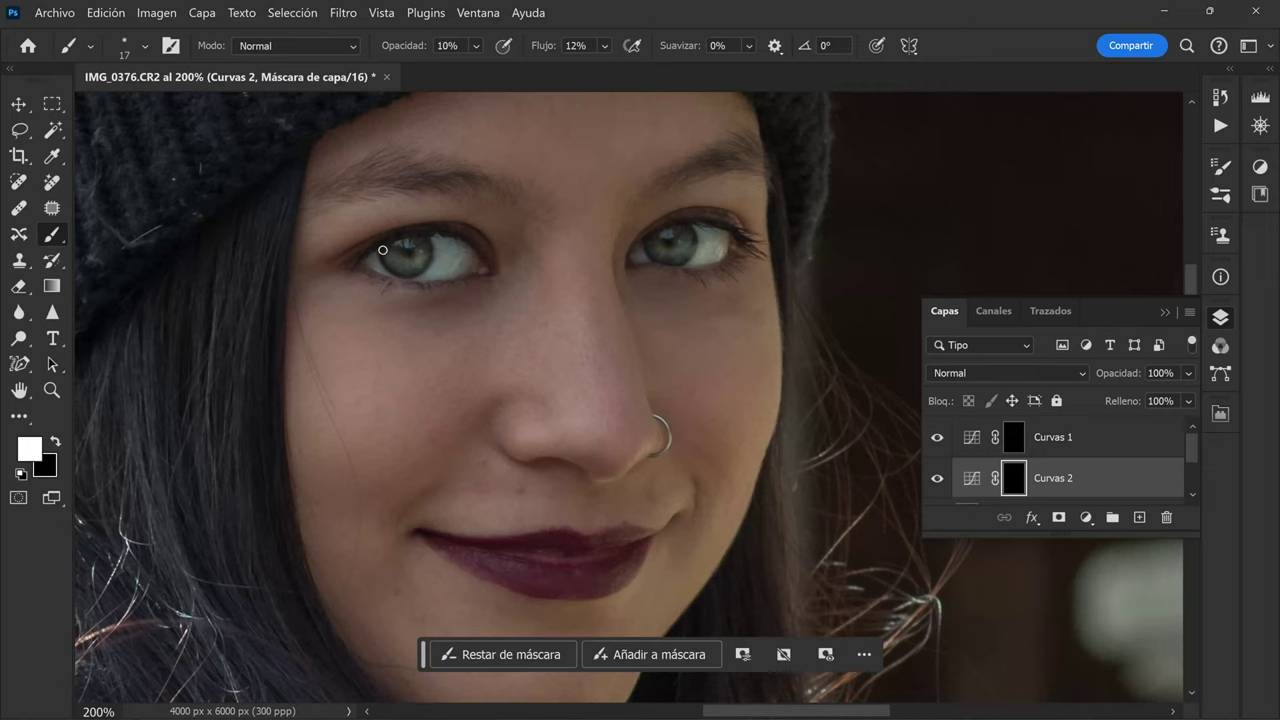
# Toggle Curvas 2 and Curvas 1 visibility off and on to compare the eyes.
pyautogui.click(937, 478)
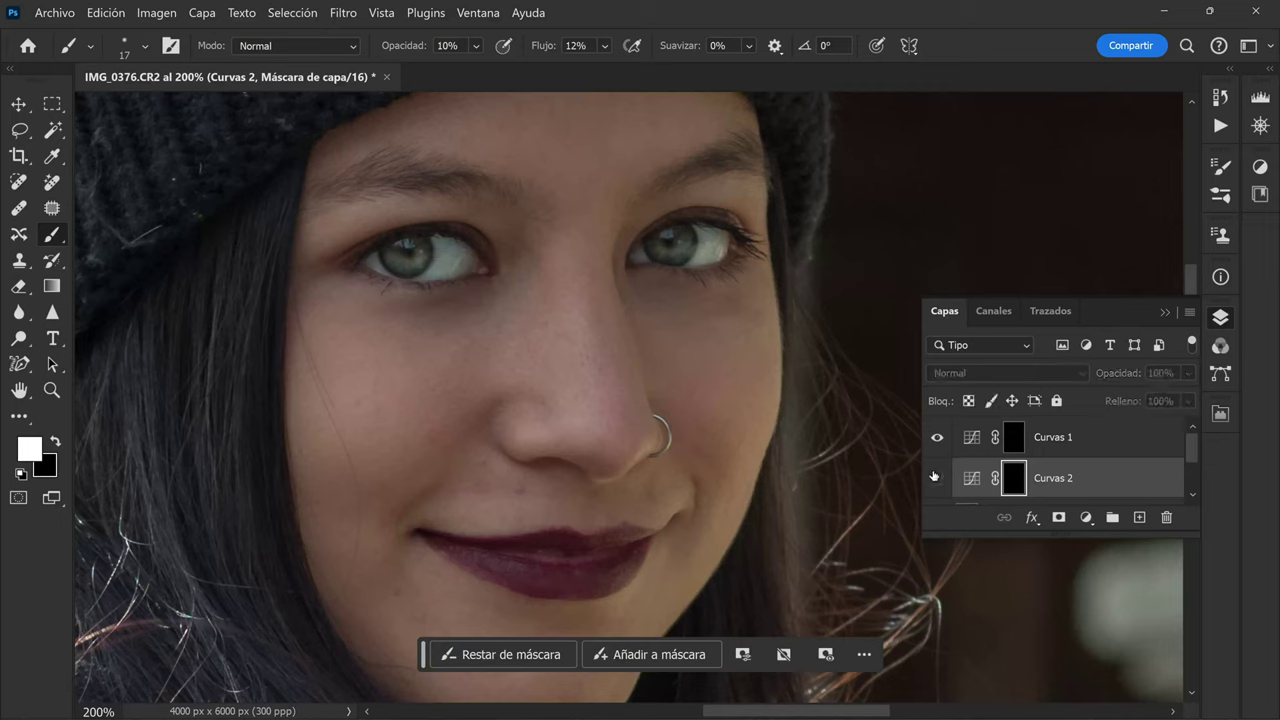
pyautogui.click(937, 478)
pyautogui.click(936, 437)
pyautogui.click(936, 438)
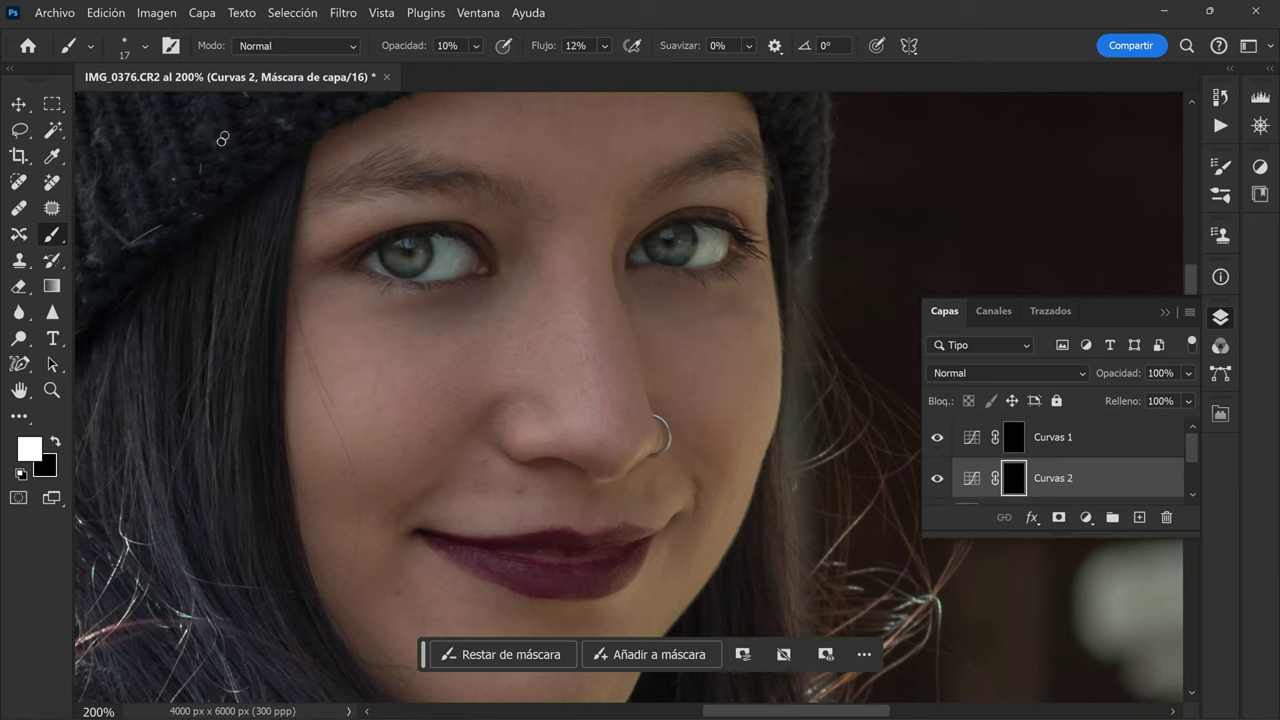
# Sharpen the woman's left and right irises with the Sharpen tool at 23% strength.
pyautogui.click(52, 312)
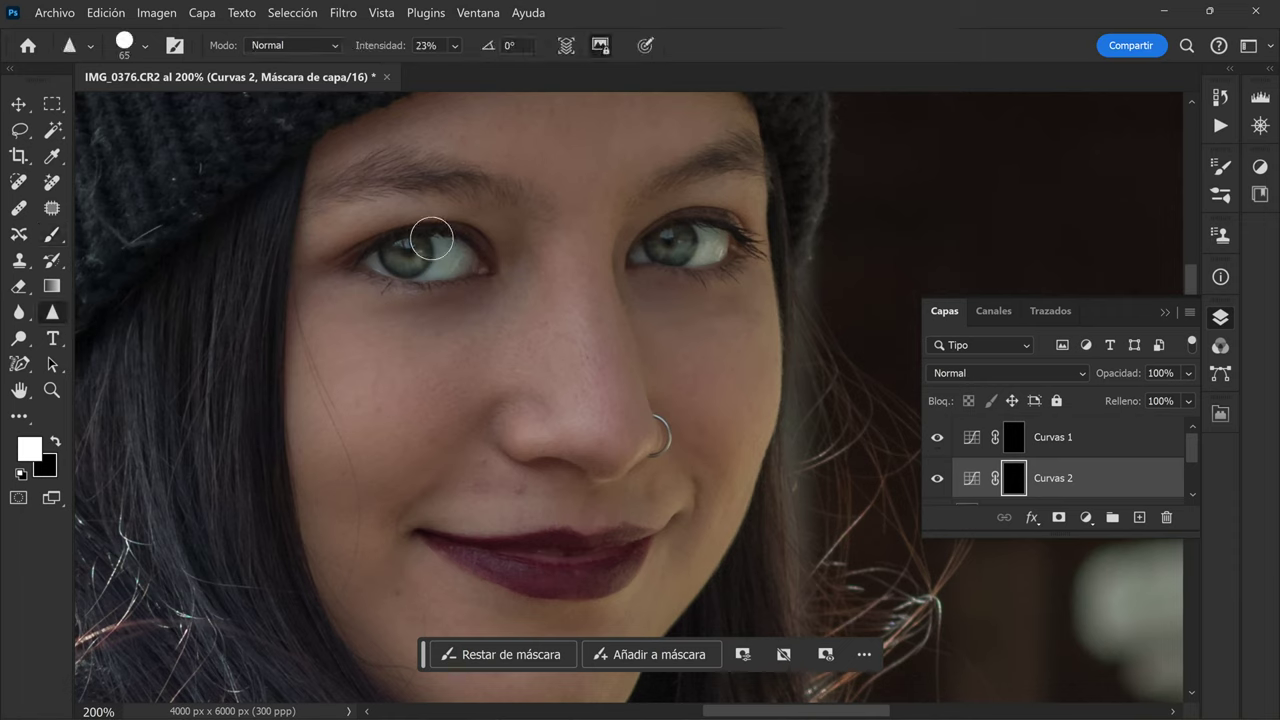
pyautogui.moveTo(431, 238); pyautogui.dragTo(391, 266)
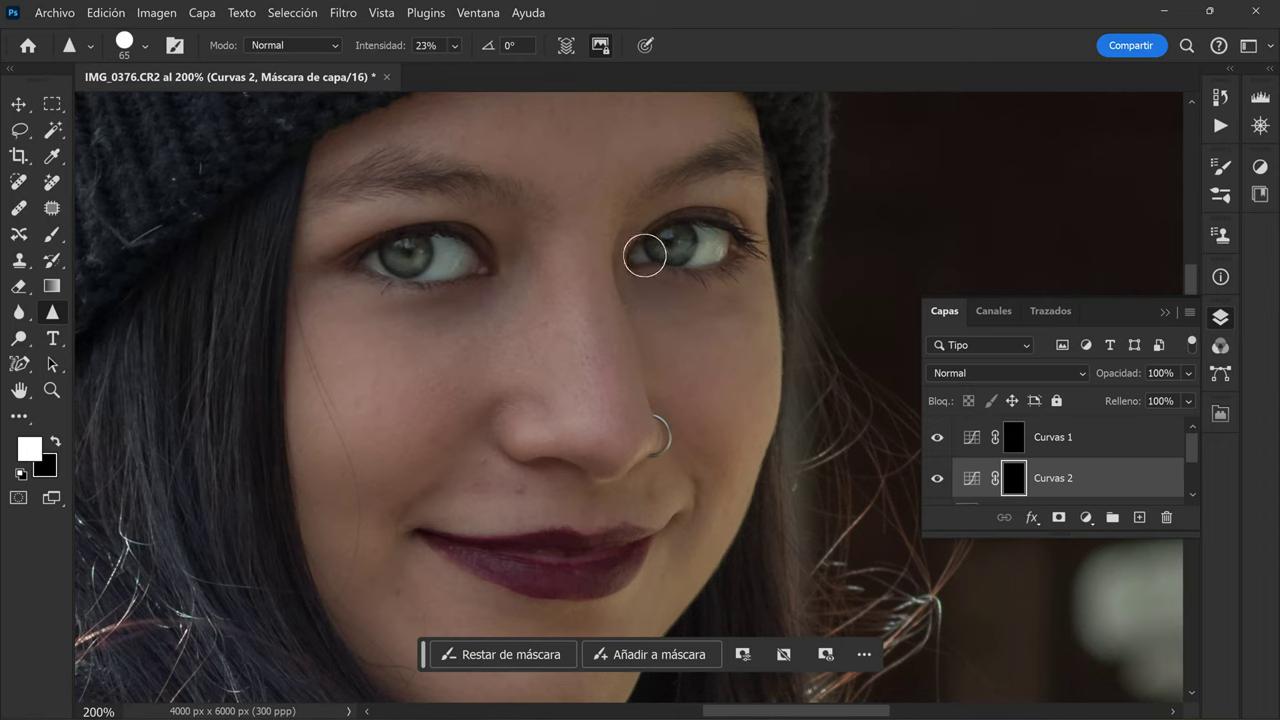
pyautogui.moveTo(645, 256); pyautogui.dragTo(669, 263)
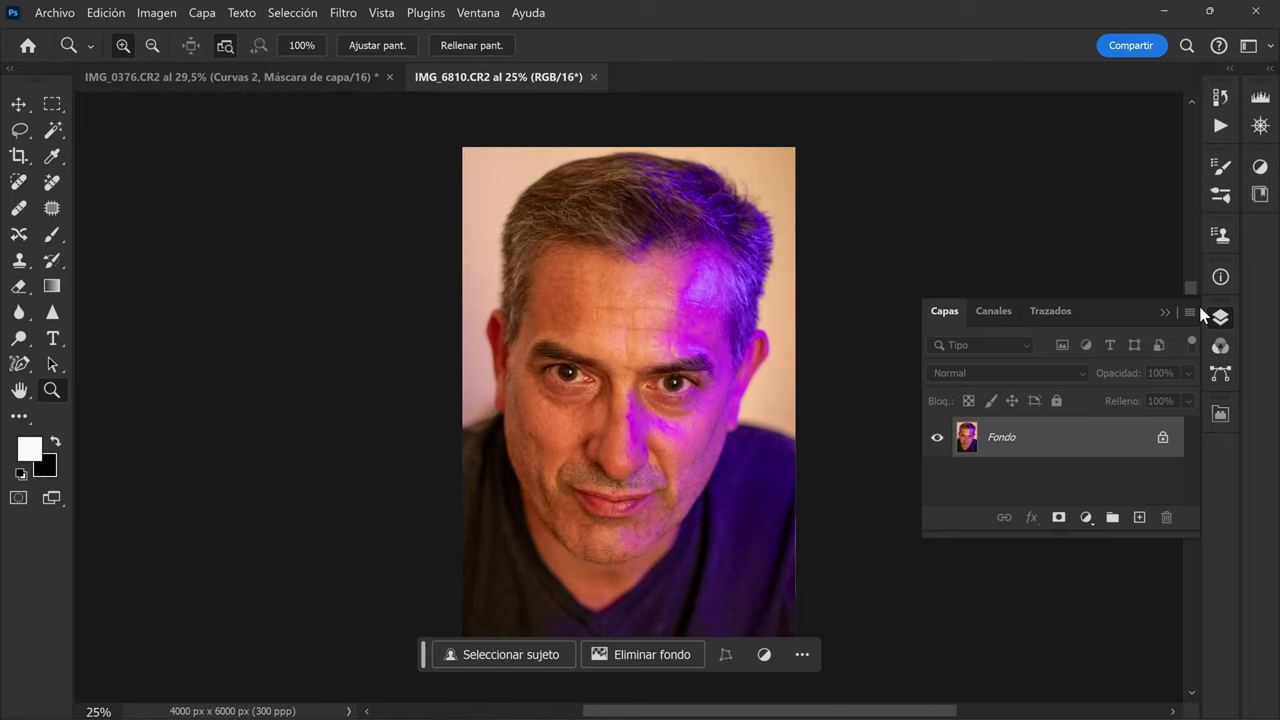
# Duplicate the man's layer and apply the Colorear neural filter, output as a new layer.
pyautogui.hotkey('ctrl', 'j')
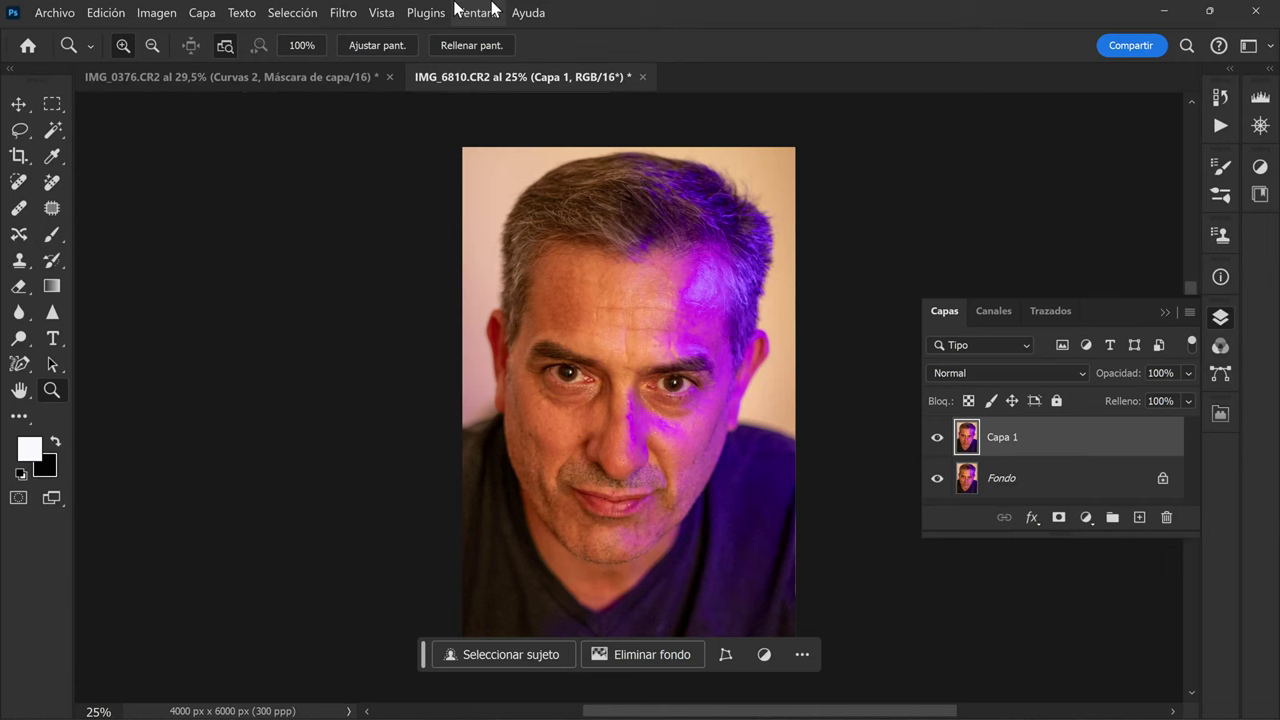
pyautogui.click(343, 12)
pyautogui.click(381, 98)
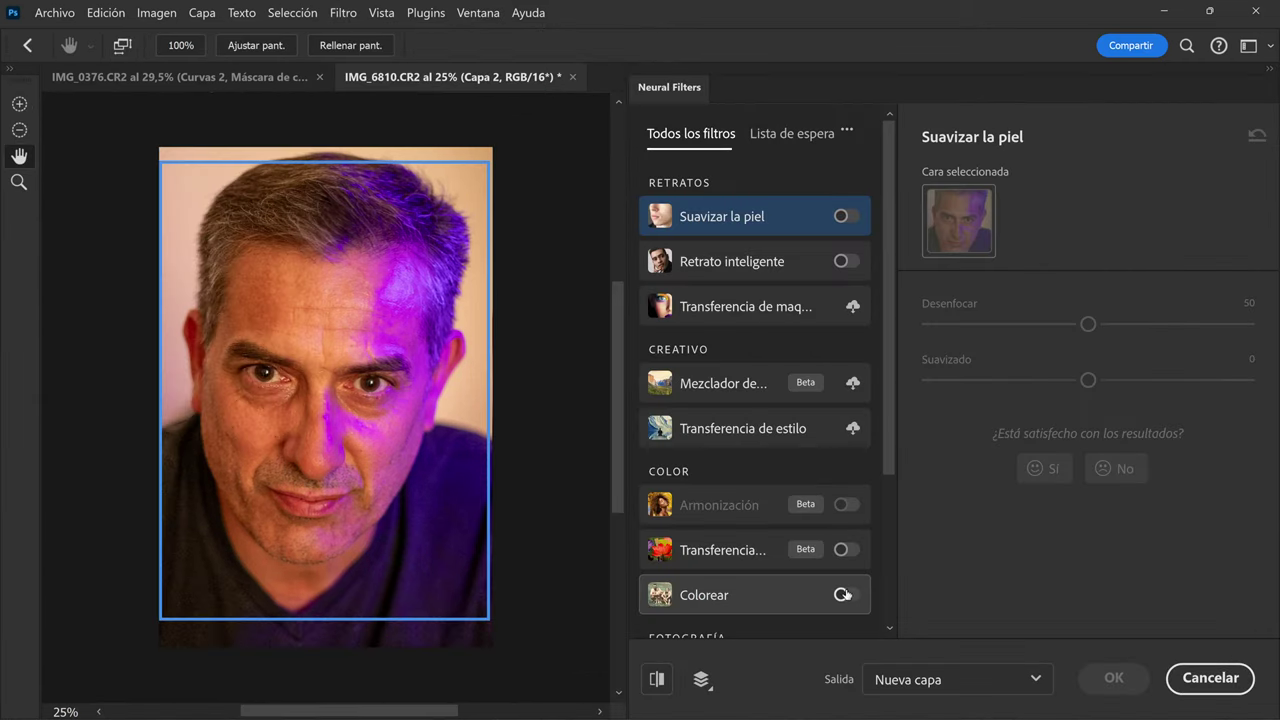
pyautogui.click(846, 594)
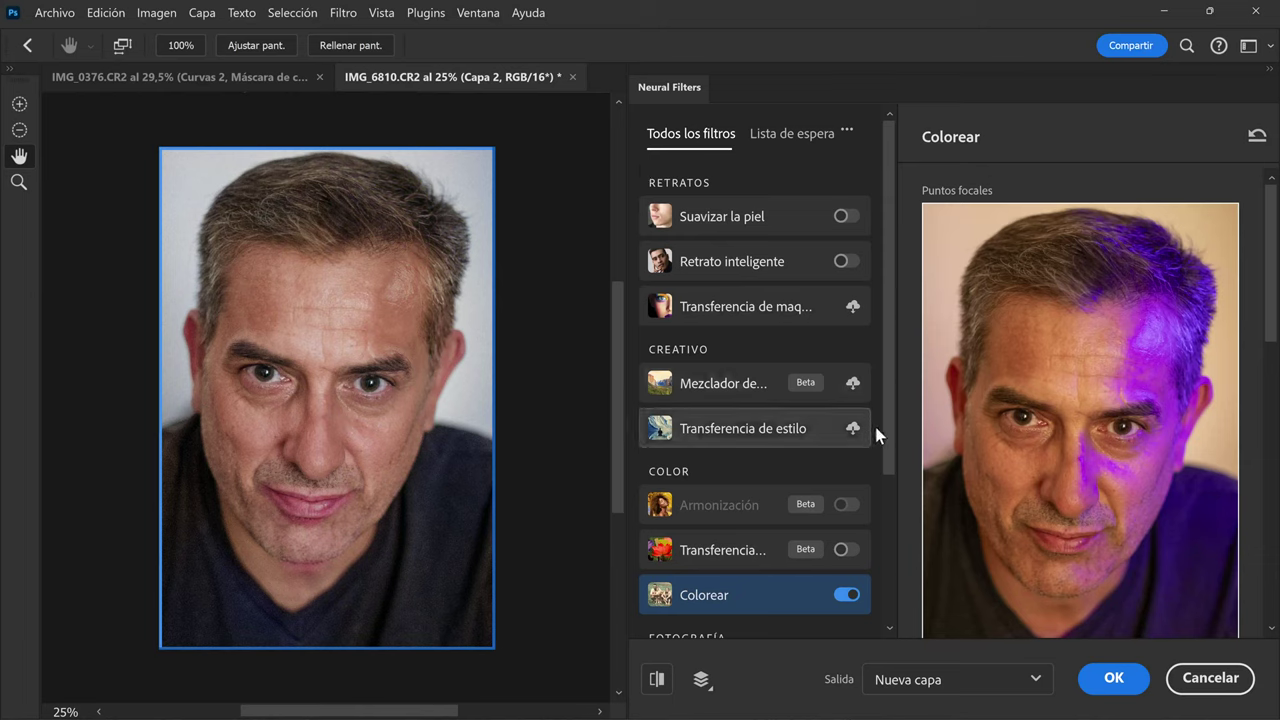
pyautogui.moveTo(1268, 285); pyautogui.dragTo(1275, 472)
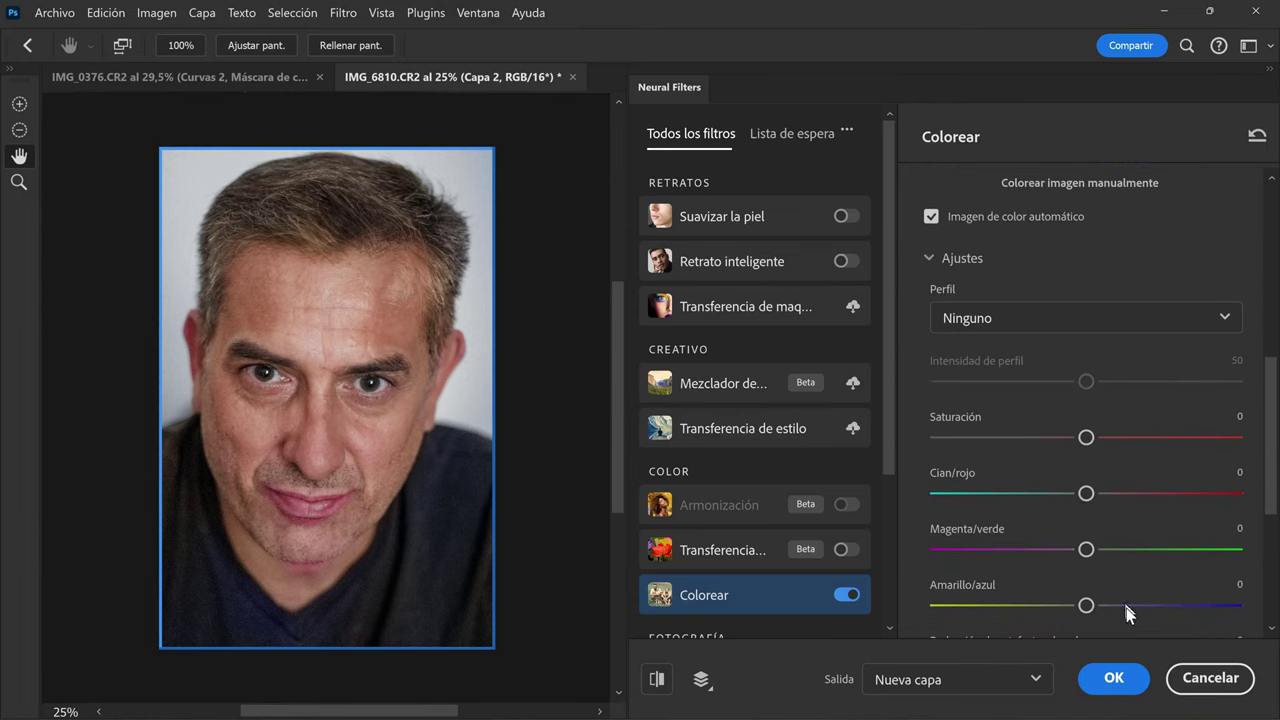
pyautogui.click(1110, 678)
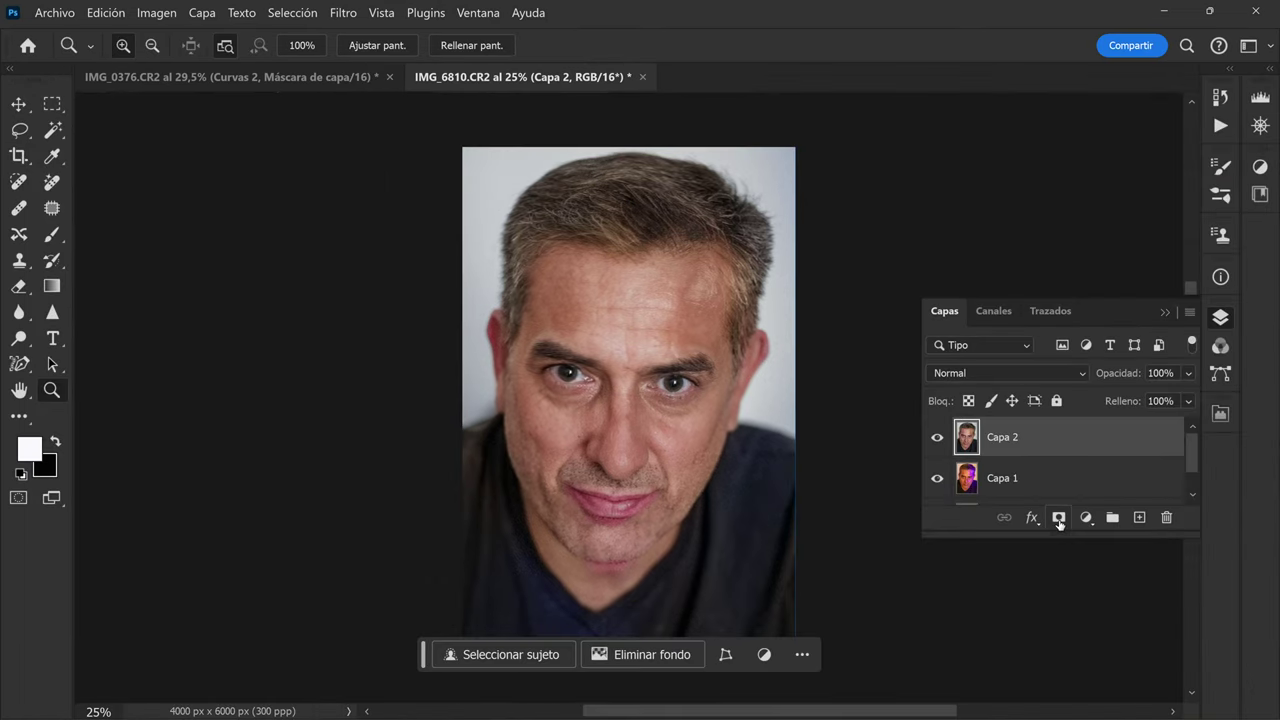
# Add a layer mask to Capa 2 and zoom in on the man's eyes.
pyautogui.click(1058, 517)
pyautogui.click(634, 381)
pyautogui.click(634, 381)
pyautogui.click(634, 381)
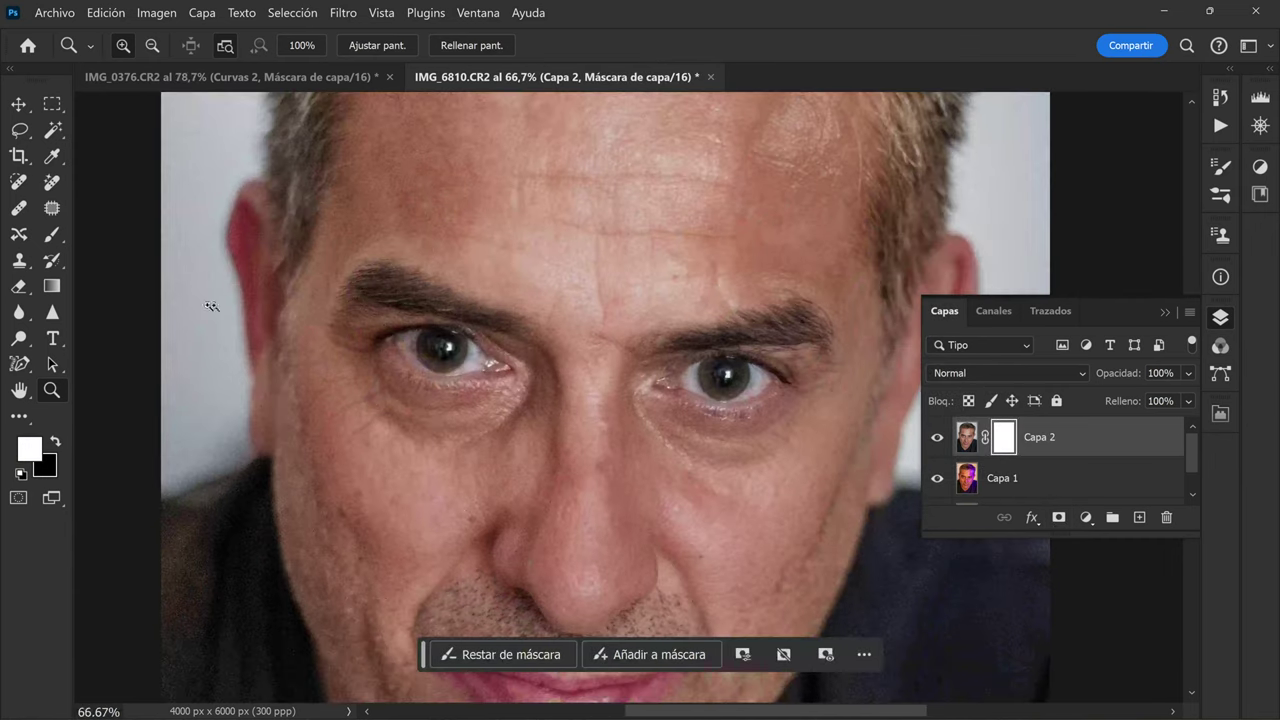
# Set up a black Brush at 103 px for painting on the Capa 2 mask.
pyautogui.press('b')
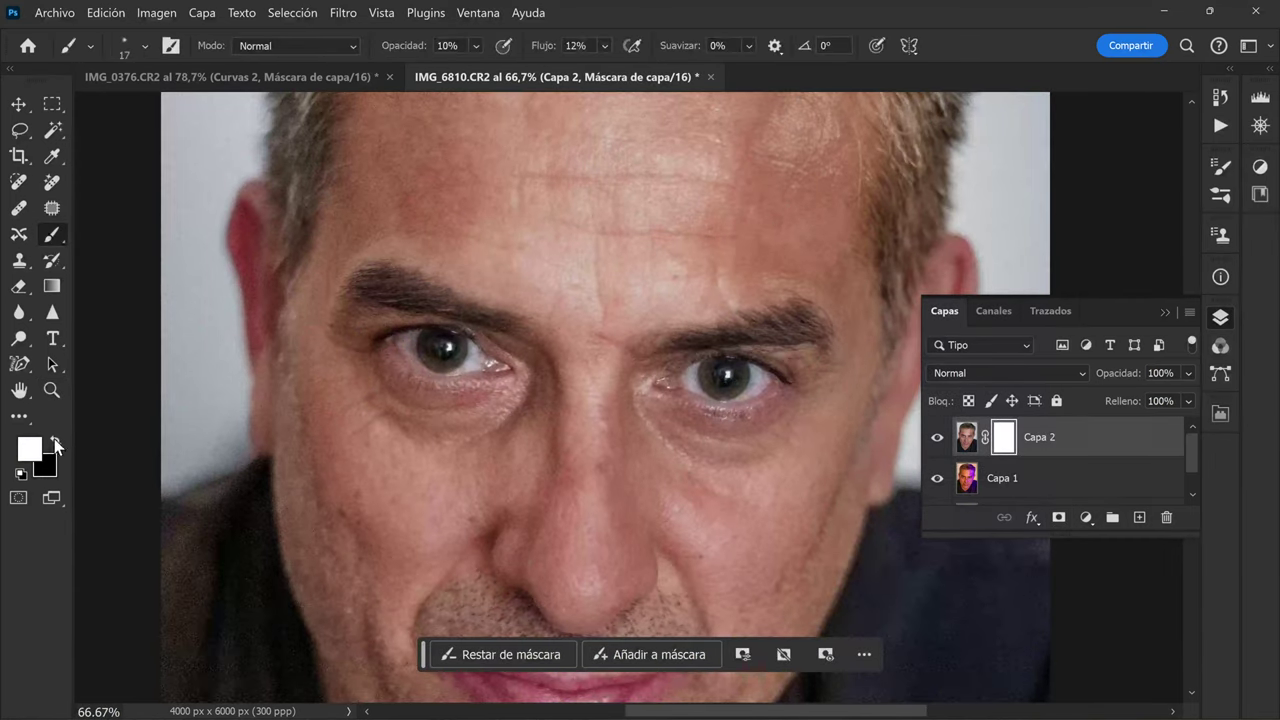
pyautogui.click(55, 443)
pyautogui.click(124, 47)
pyautogui.moveTo(126, 113); pyautogui.dragTo(163, 115)
pyautogui.click(428, 349)
# Paint the mask over both irises at 100% opacity to restore brown, then zoom out.
pyautogui.moveTo(428, 349); pyautogui.dragTo(458, 345)
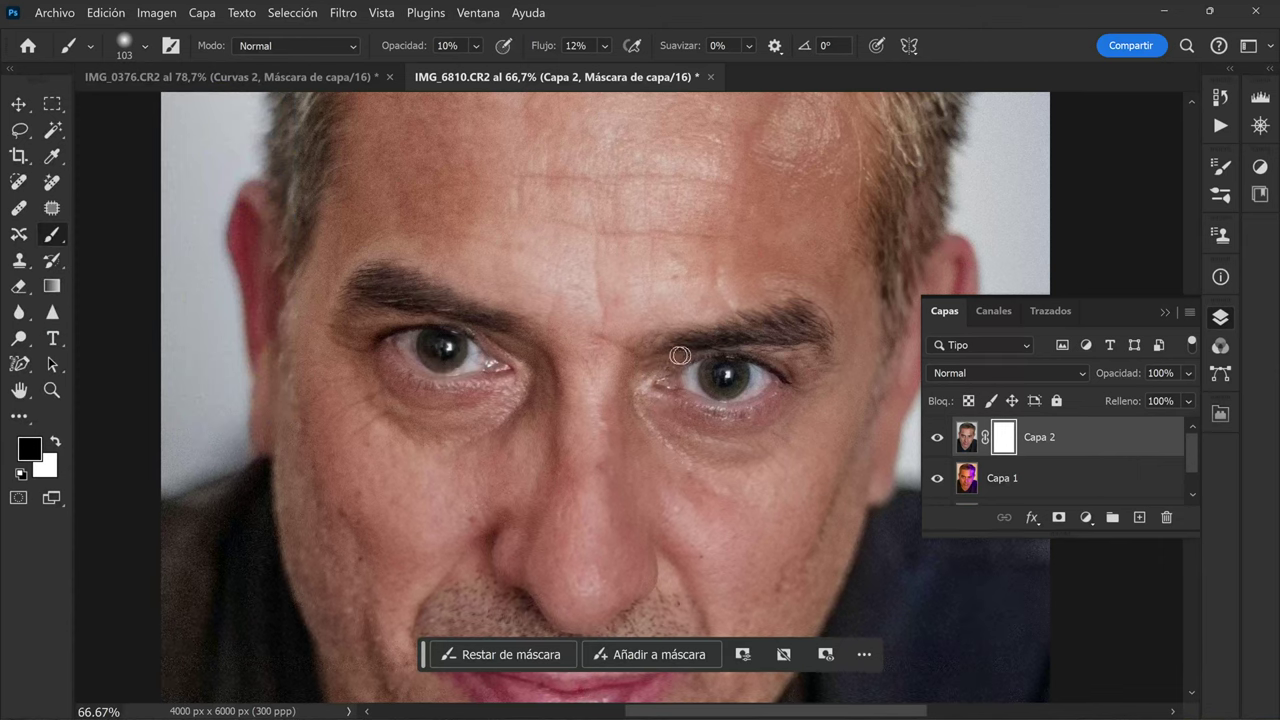
pyautogui.moveTo(715, 377)
pyautogui.mouseDown()
pyautogui.moveTo(728, 391)
pyautogui.moveTo(724, 371)
pyautogui.moveTo(742, 362)
pyautogui.mouseUp()
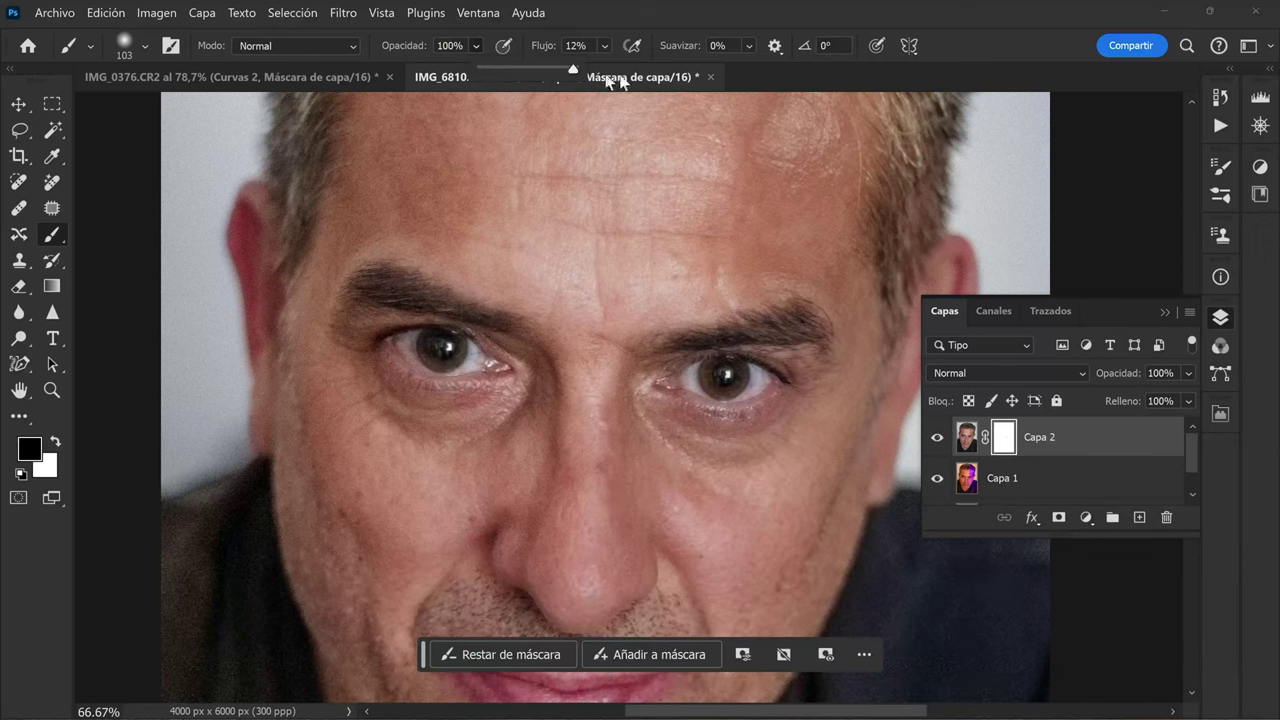
pyautogui.press('0')
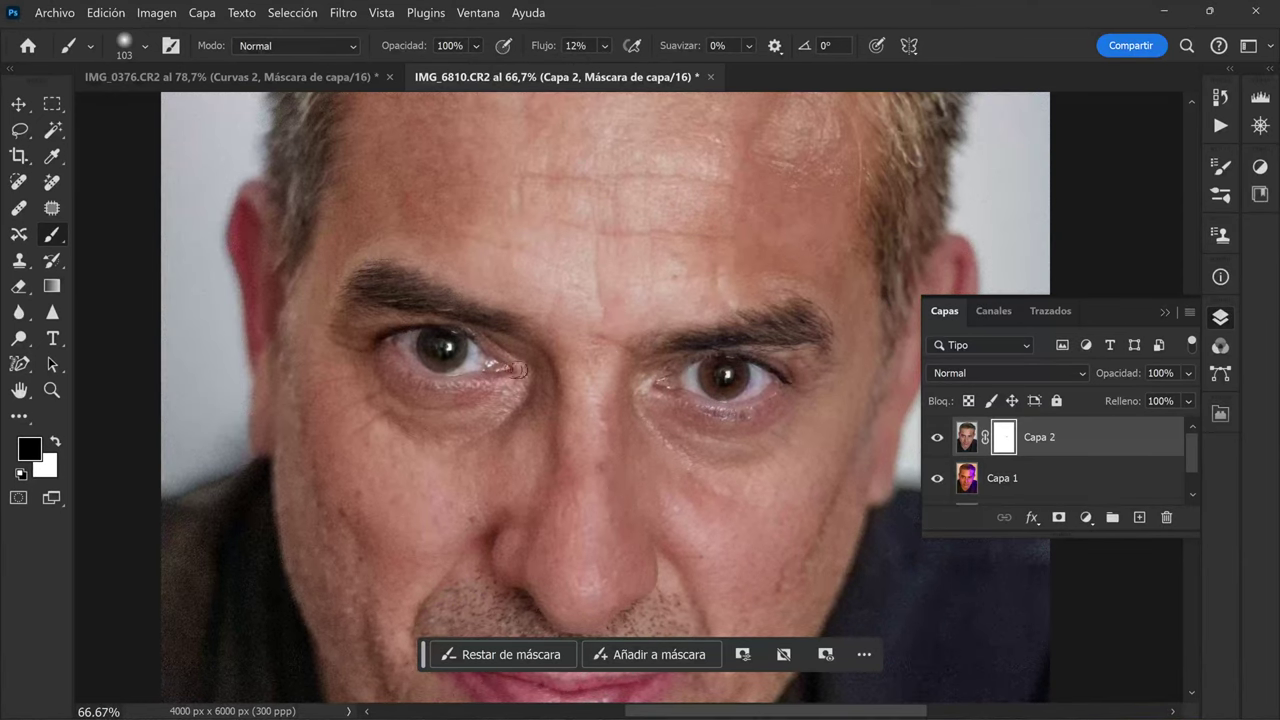
pyautogui.moveTo(434, 336)
pyautogui.mouseDown()
pyautogui.moveTo(451, 364)
pyautogui.moveTo(427, 342)
pyautogui.mouseUp()
pyautogui.click(52, 390)
pyautogui.click(377, 46)
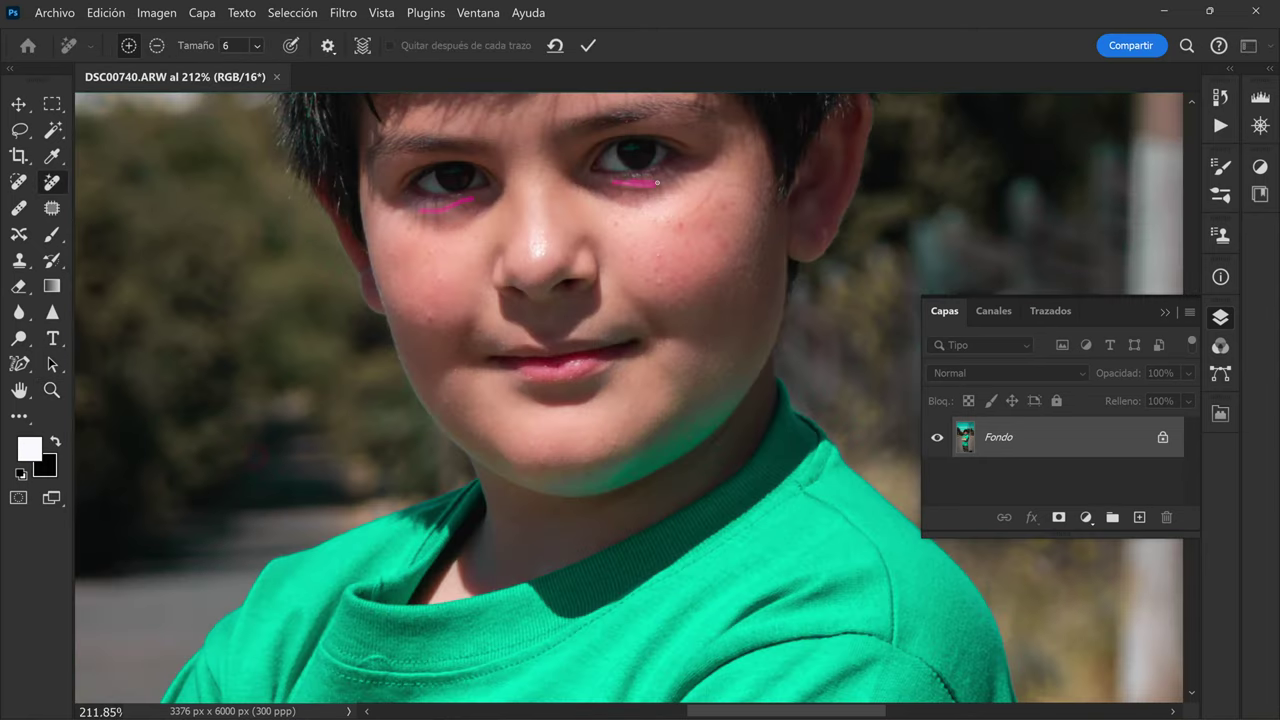
# Apply Remove-tool cleanup under both of the boy's eyes, then duplicate the photo to Capa 1.
pyautogui.press('Return')
pyautogui.moveTo(484, 198); pyautogui.dragTo(442, 215)
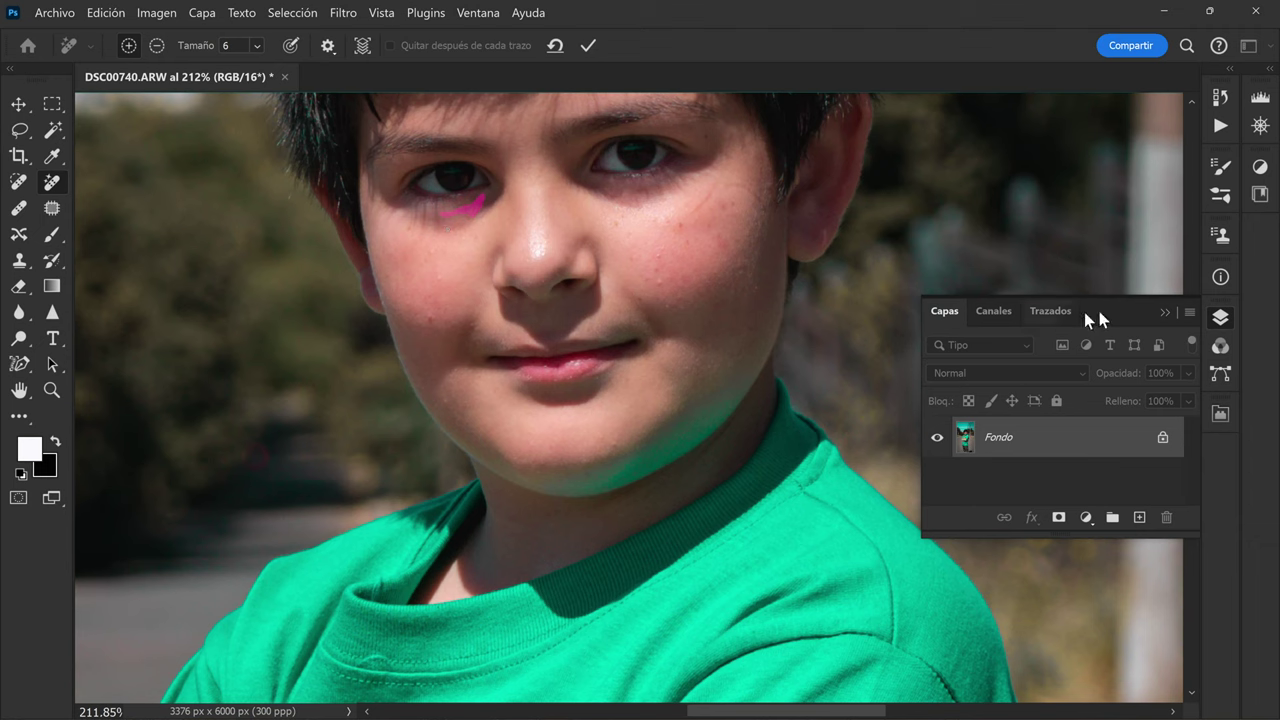
pyautogui.press('Return')
pyautogui.hotkey('ctrl', 'j')
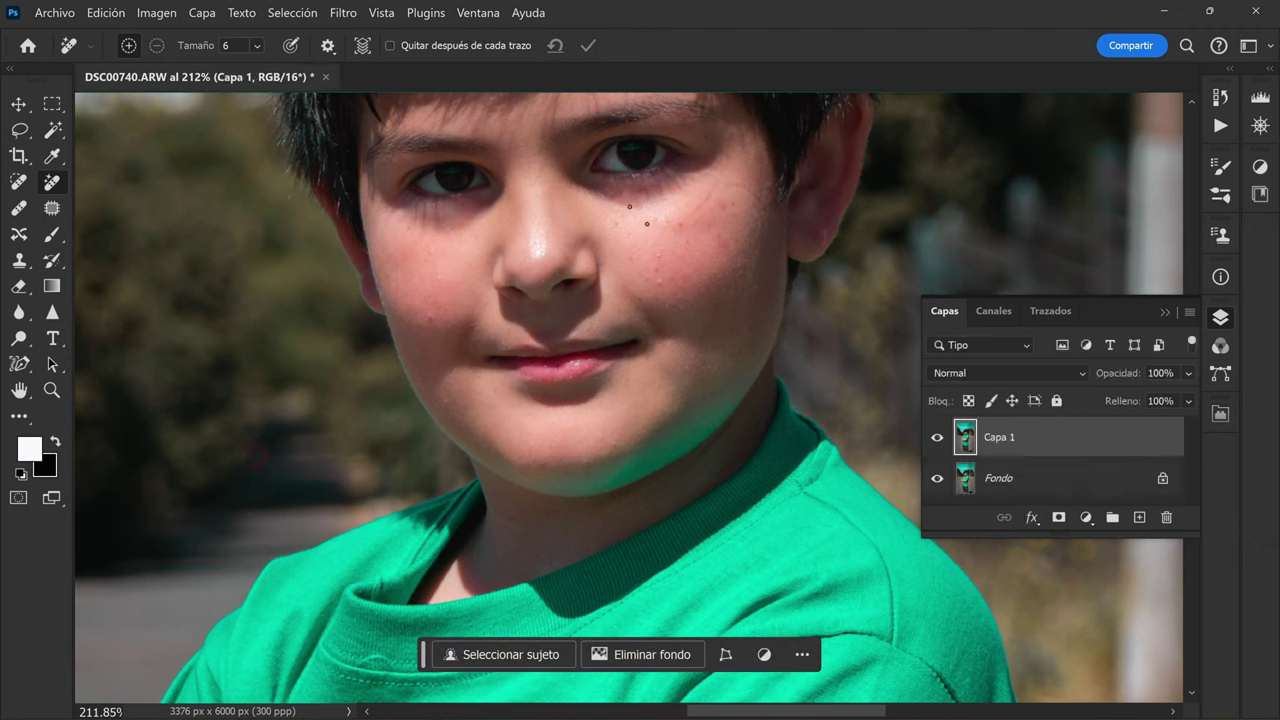
# Apply a 19,4 px Gaussian Blur to Capa 1 and add an inverted black mask.
pyautogui.click(343, 12)
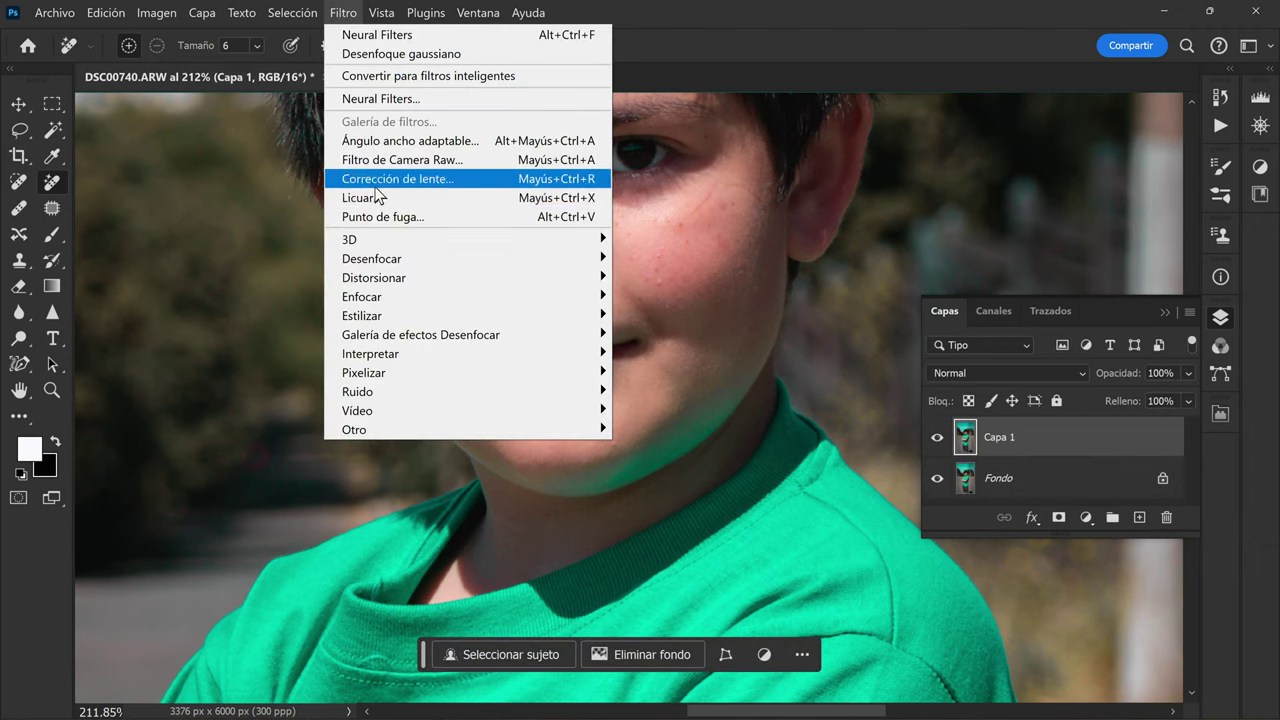
pyautogui.moveTo(468, 258)
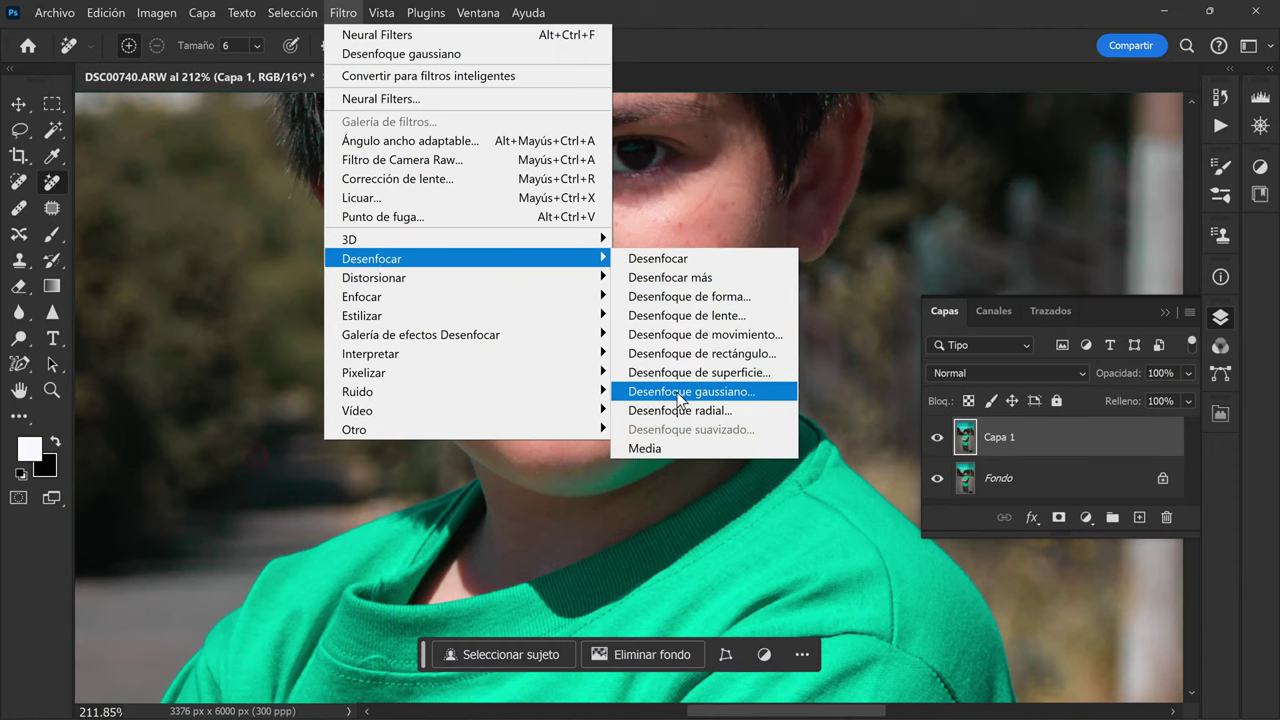
pyautogui.click(678, 392)
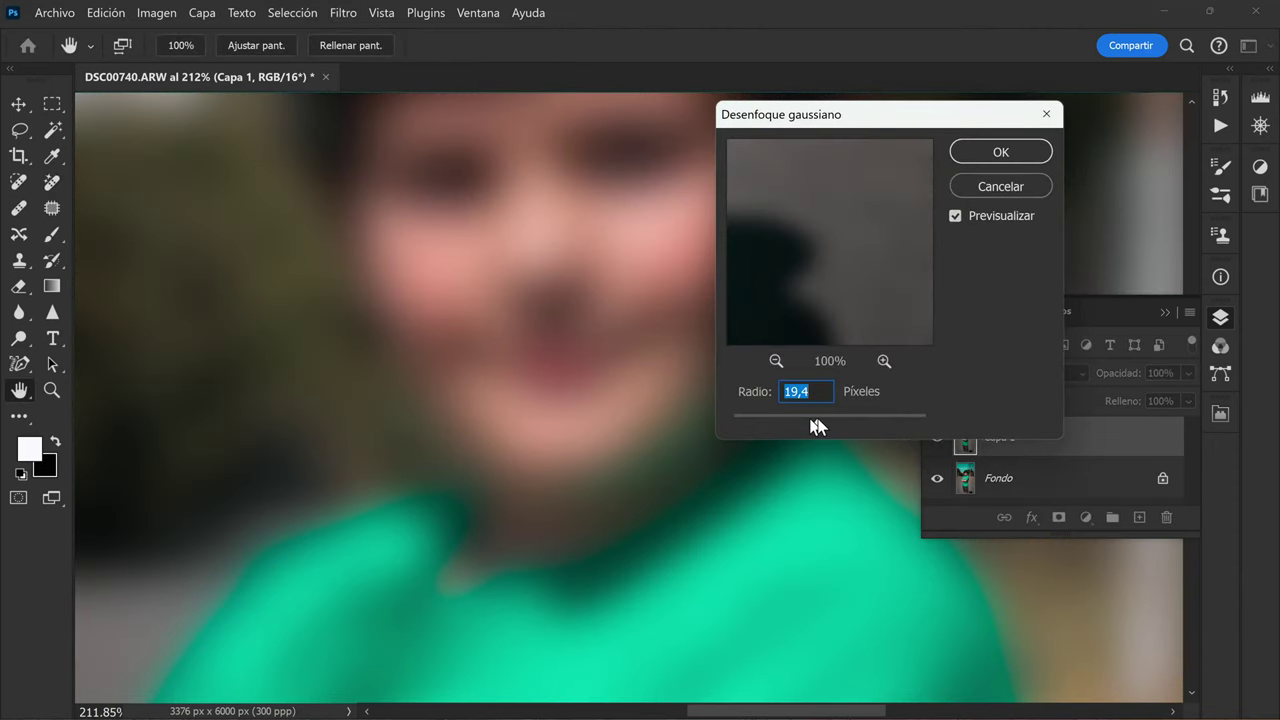
pyautogui.press('Return')
pyautogui.press('j')
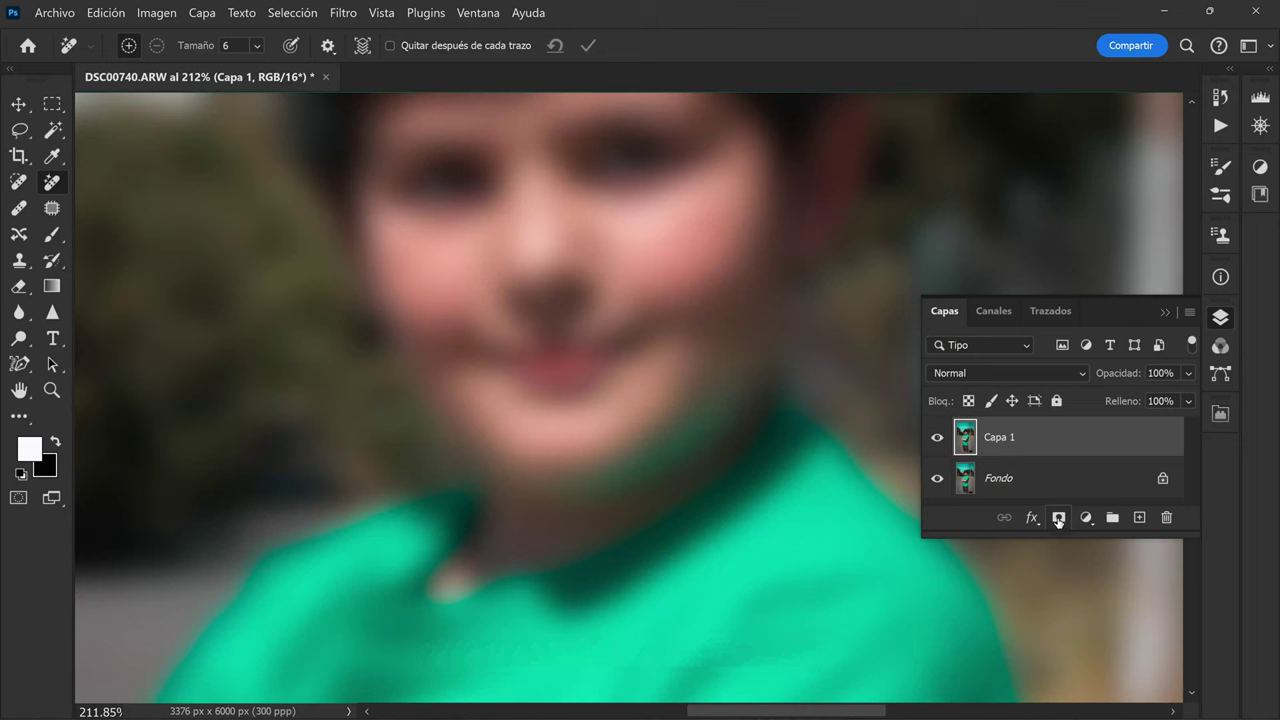
pyautogui.click(1058, 517)
pyautogui.hotkey('ctrl', 'i')
# Choose a soft round brush at 77% opacity and zoom in on the boy's face.
pyautogui.press('b')
pyautogui.click(143, 46)
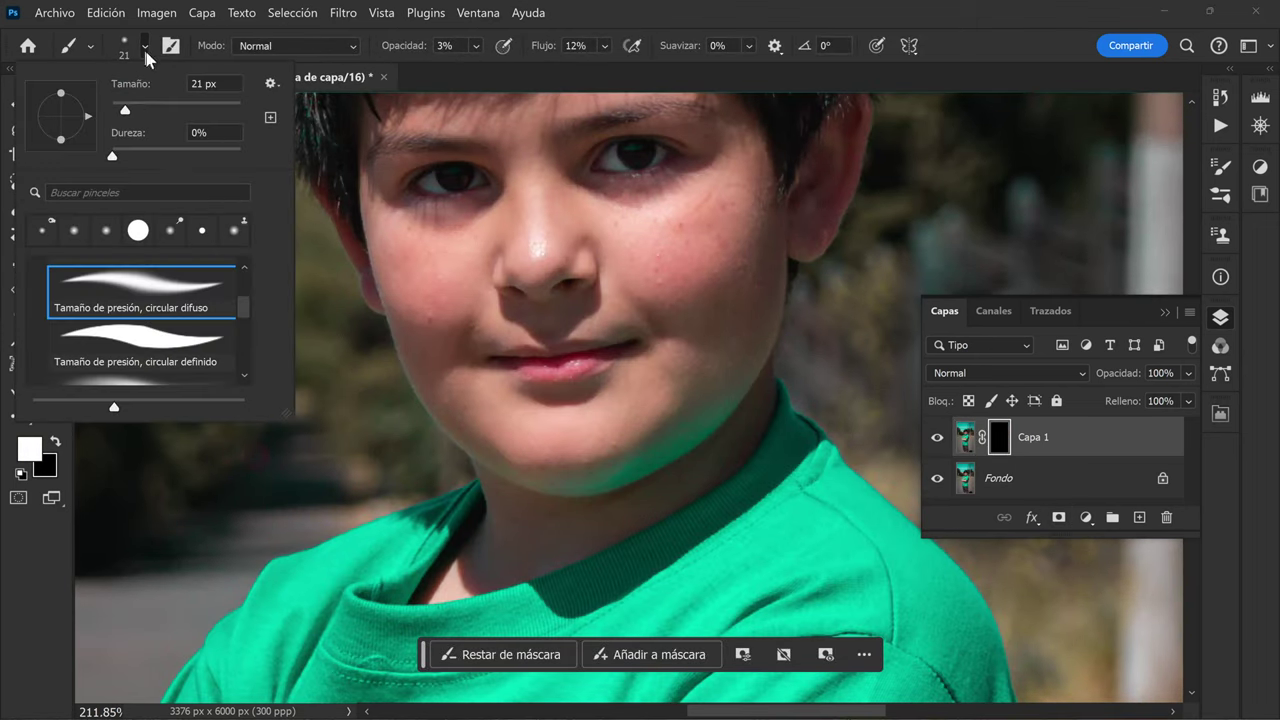
pyautogui.scroll(-3, 231, 294)
pyautogui.scroll(1, 231, 294)
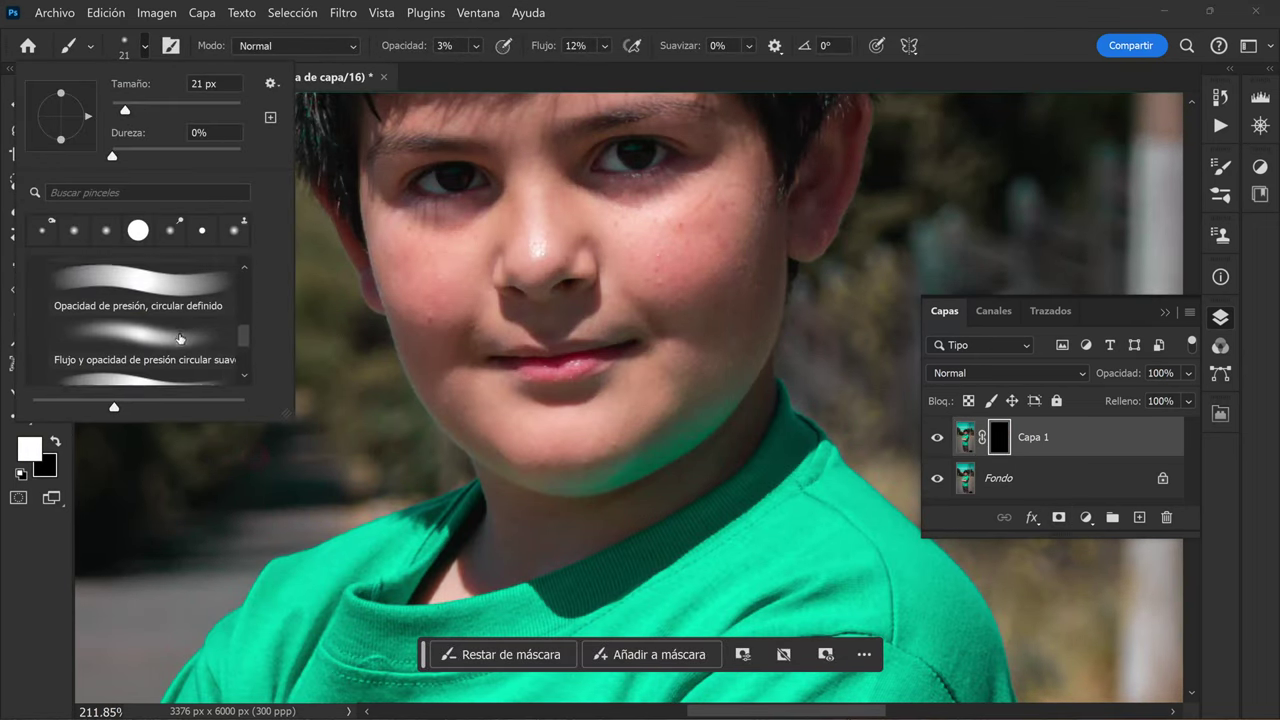
pyautogui.click(452, 227)
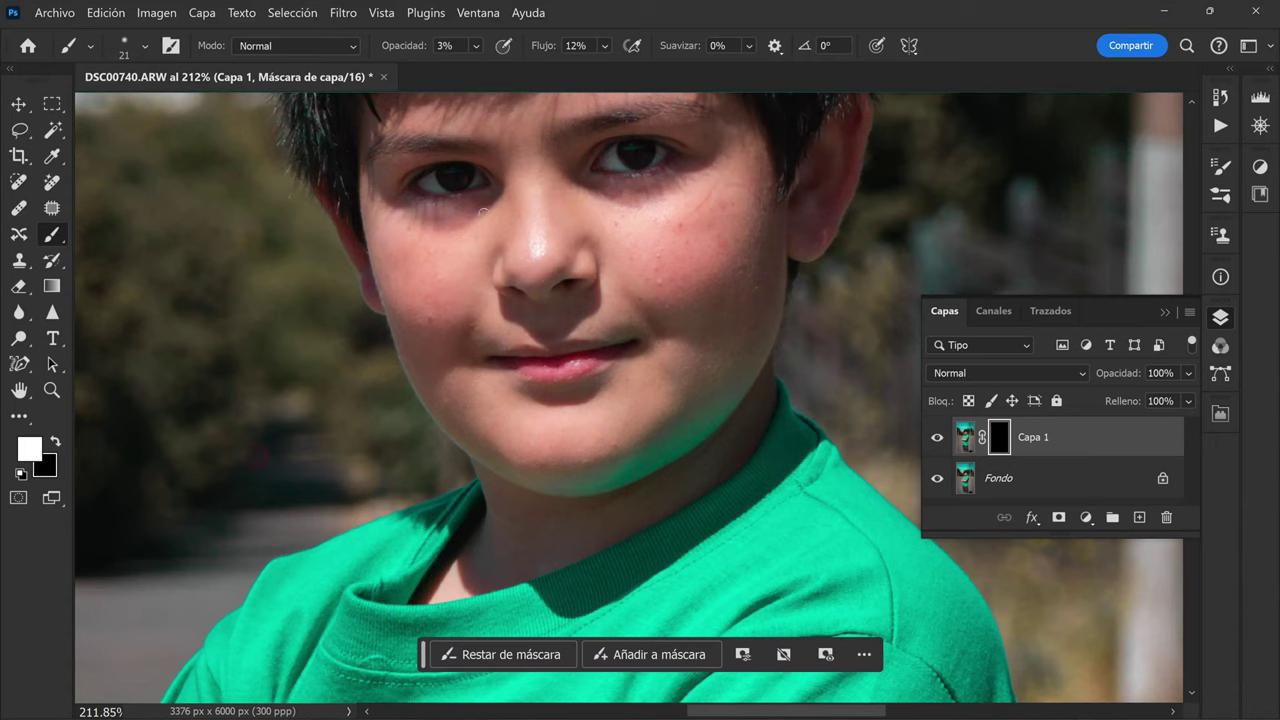
pyautogui.press('7')
pyautogui.press('7')
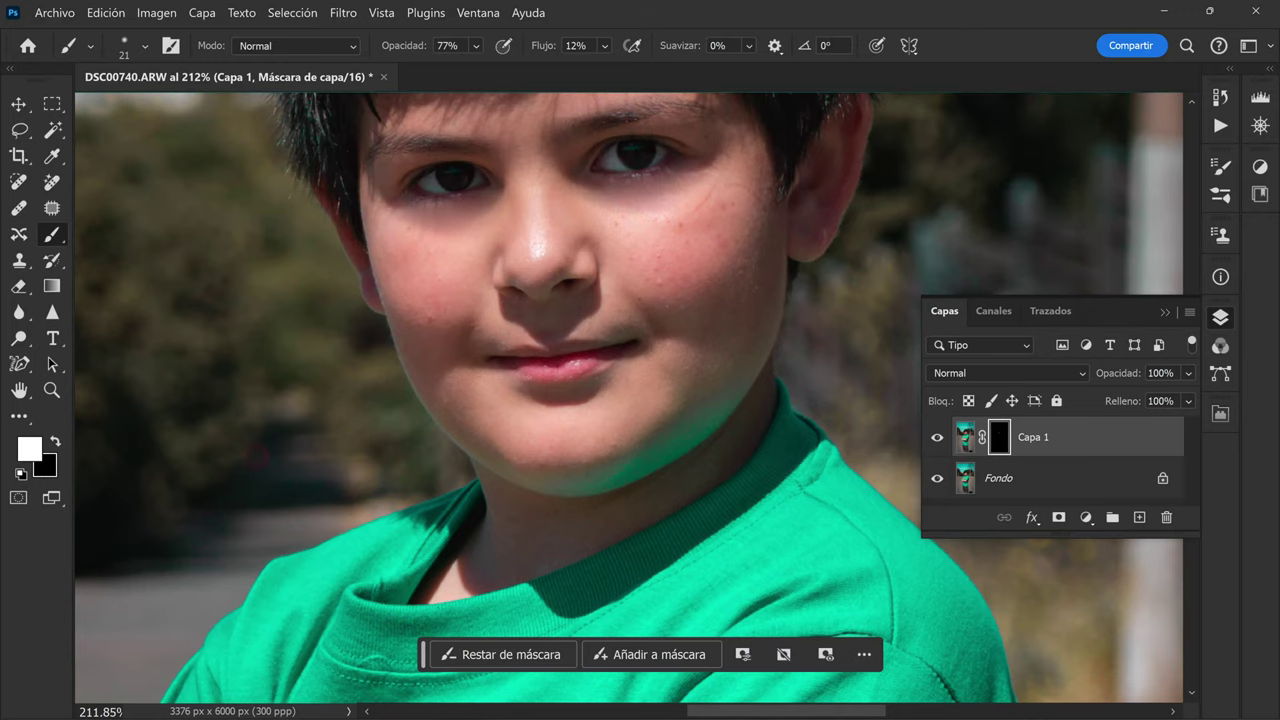
pyautogui.click(52, 390)
pyautogui.click(592, 244)
# Flatten the image and apply an 8,0-pixel High Pass filter to the layer copy.
pyautogui.click(993, 480)
pyautogui.rightClick(993, 490)
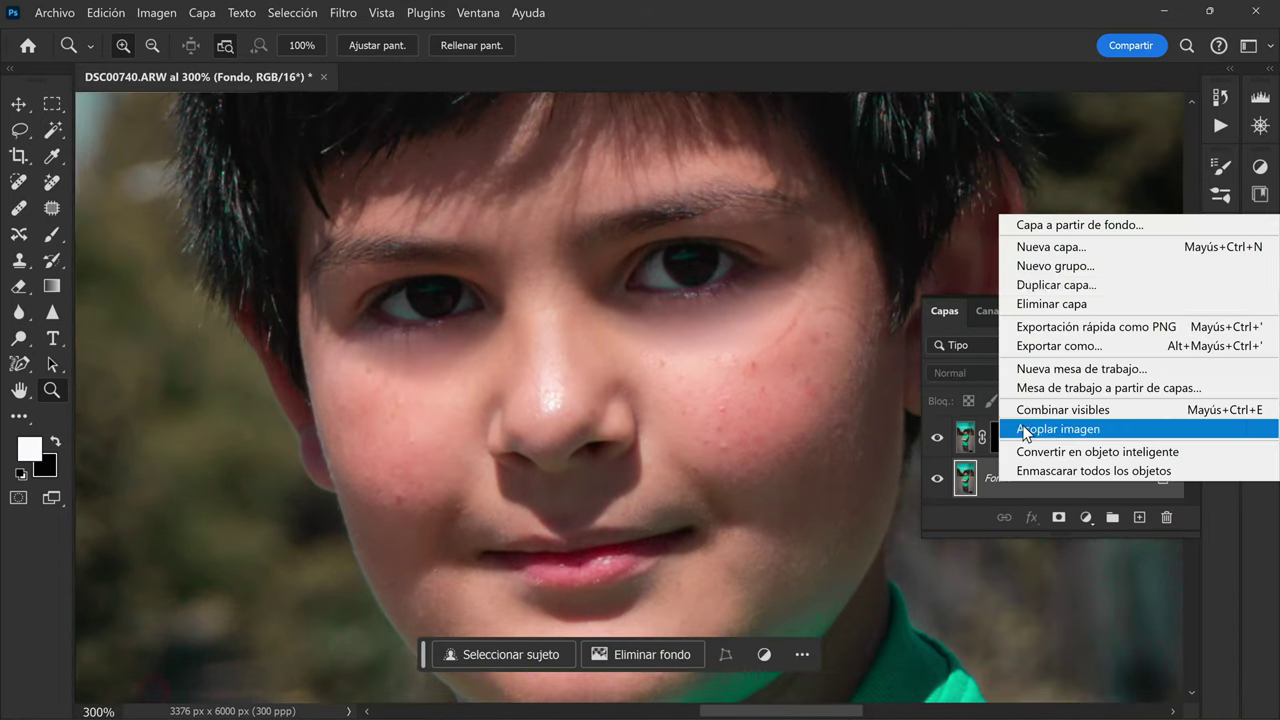
pyautogui.click(1040, 420)
pyautogui.click(343, 12)
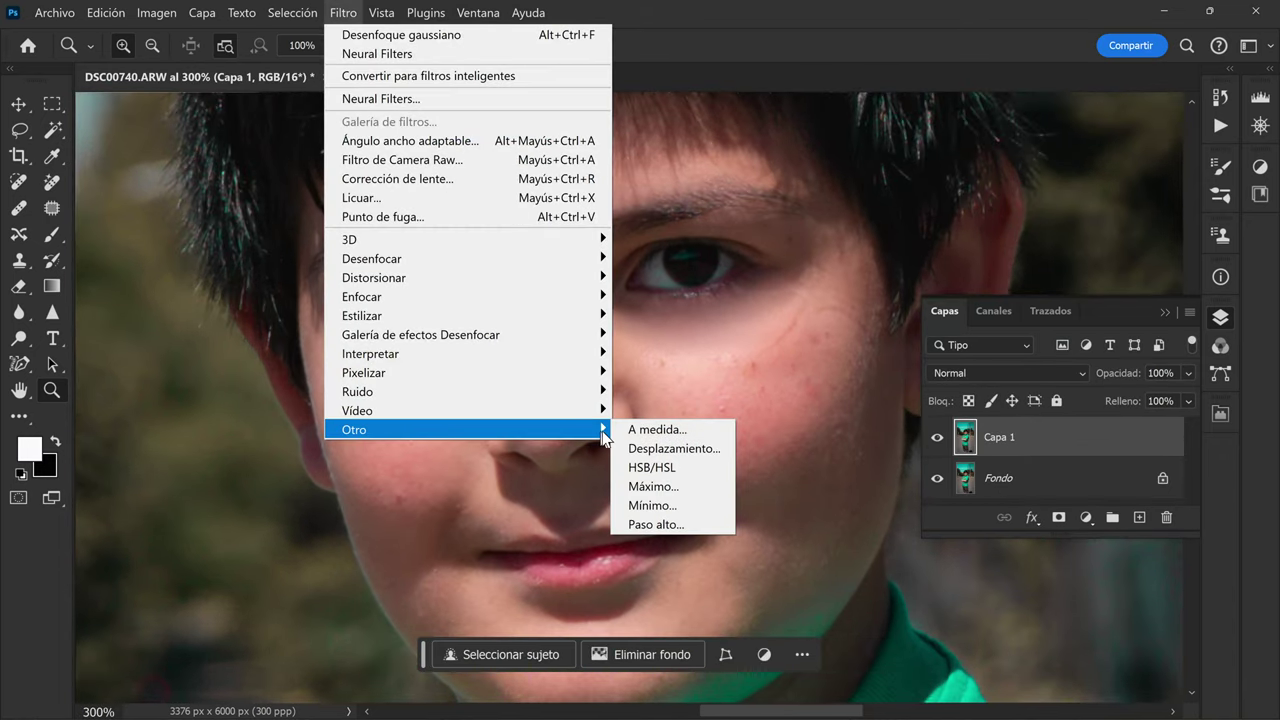
pyautogui.click(656, 524)
pyautogui.moveTo(560, 413); pyautogui.dragTo(523, 413)
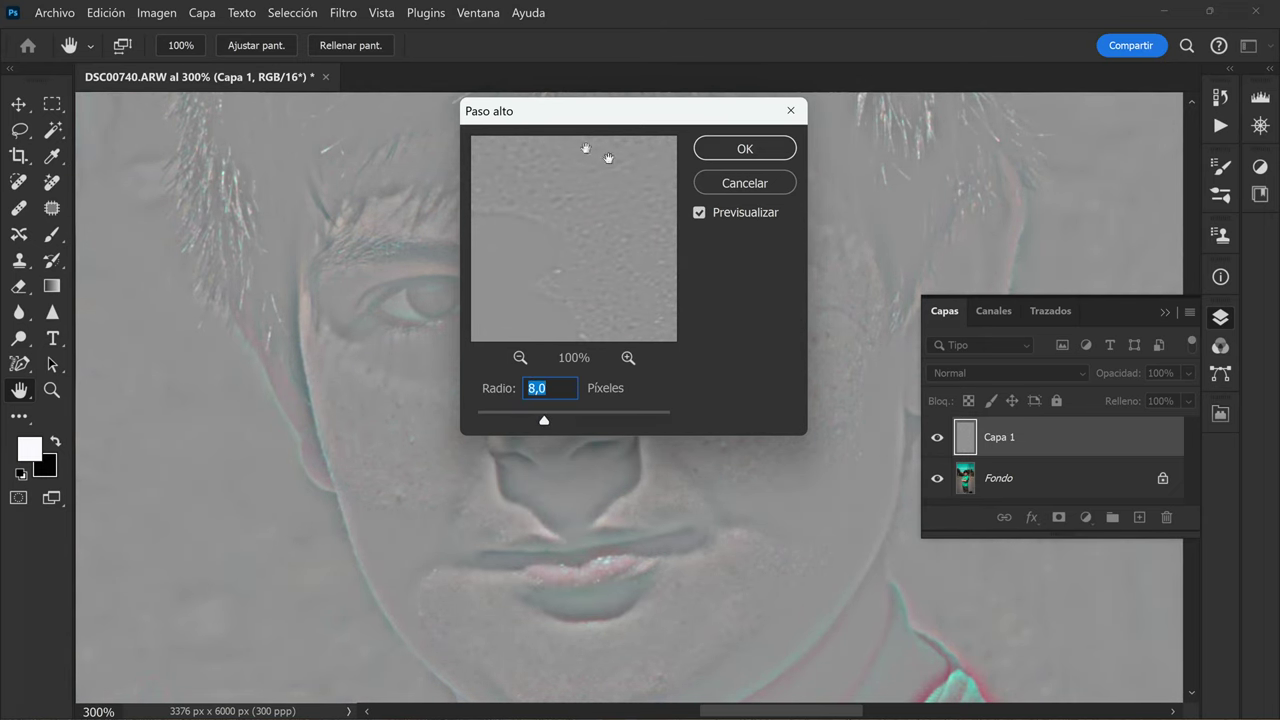
pyautogui.click(709, 148)
pyautogui.press('z')
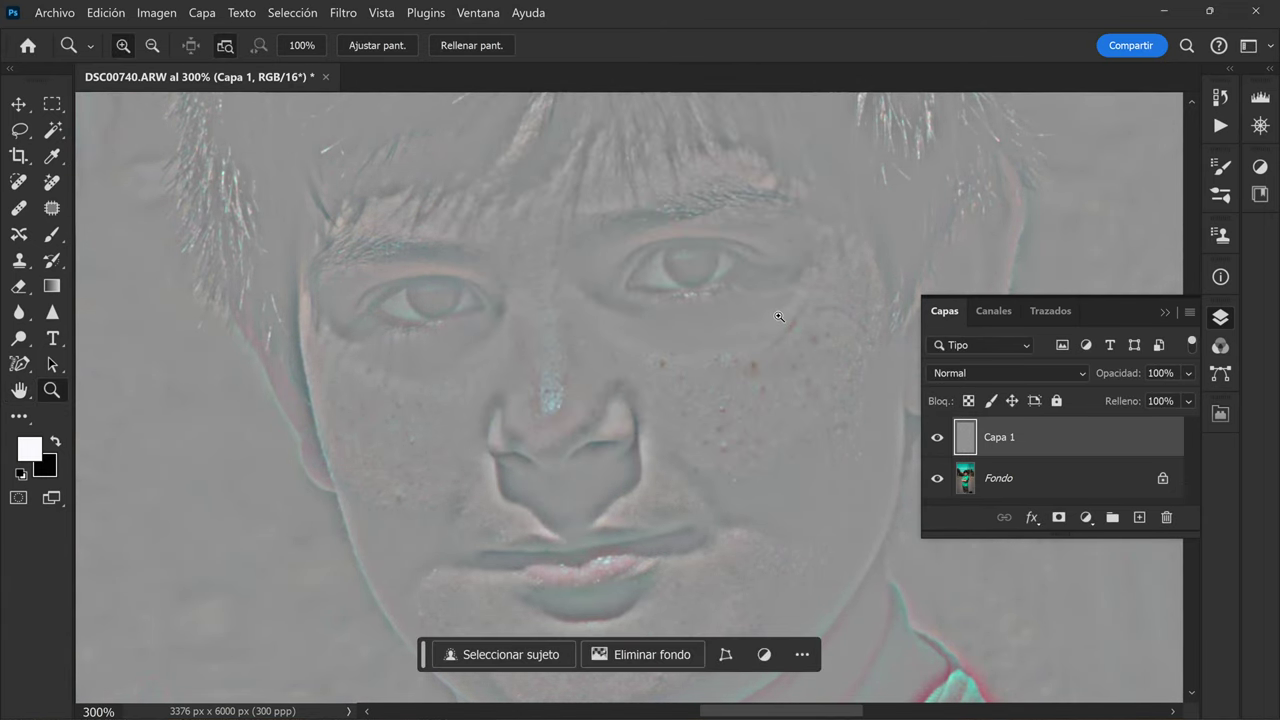
# Blend the high-pass layer in Luz suave and hide it behind an inverted black mask.
pyautogui.click(1074, 365)
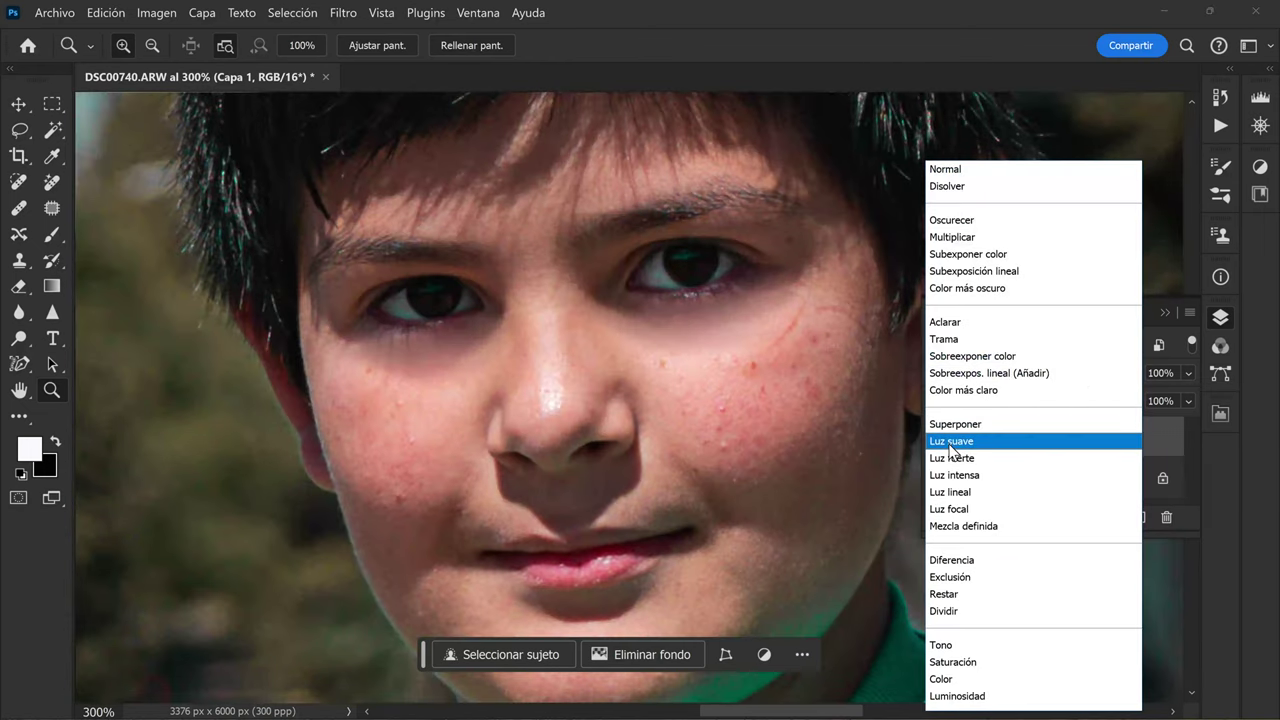
pyautogui.click(951, 441)
pyautogui.press('b')
pyautogui.click(1059, 517)
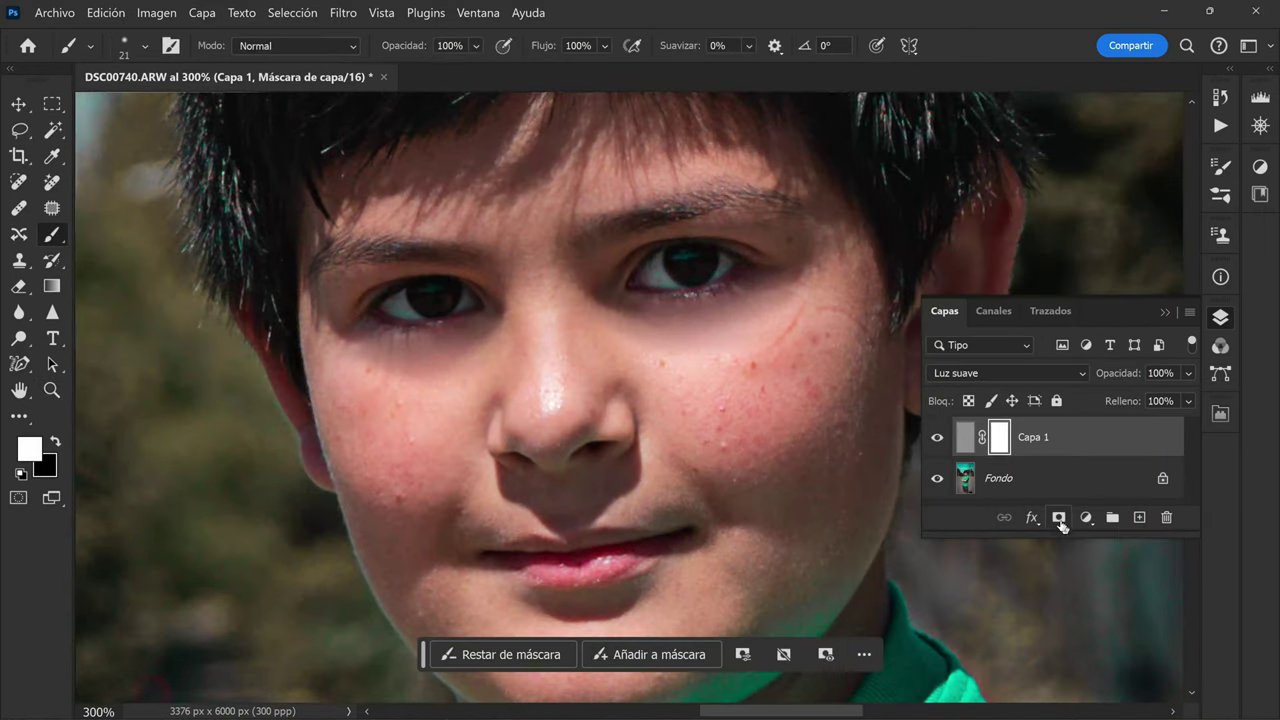
pyautogui.hotkey('ctrl', 'i')
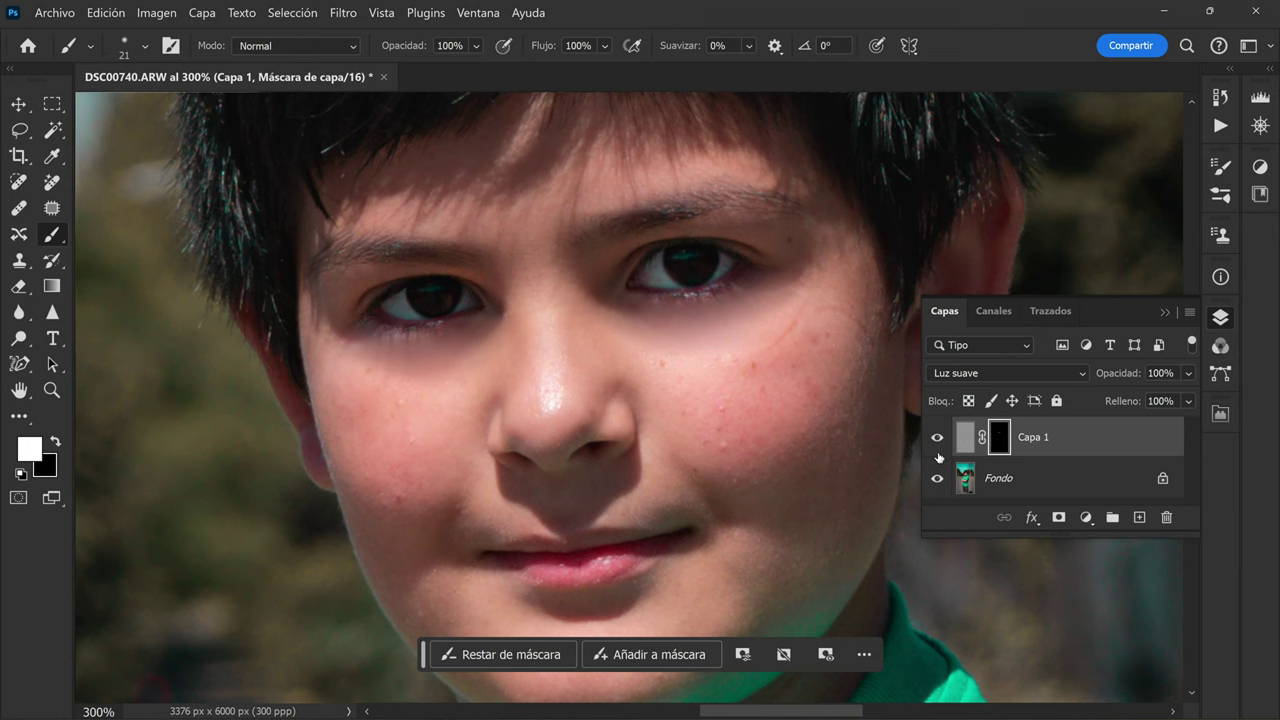
# Add a Curves adjustment layer above Fondo lifting the midtones from 121 to 152.
pyautogui.click(1003, 478)
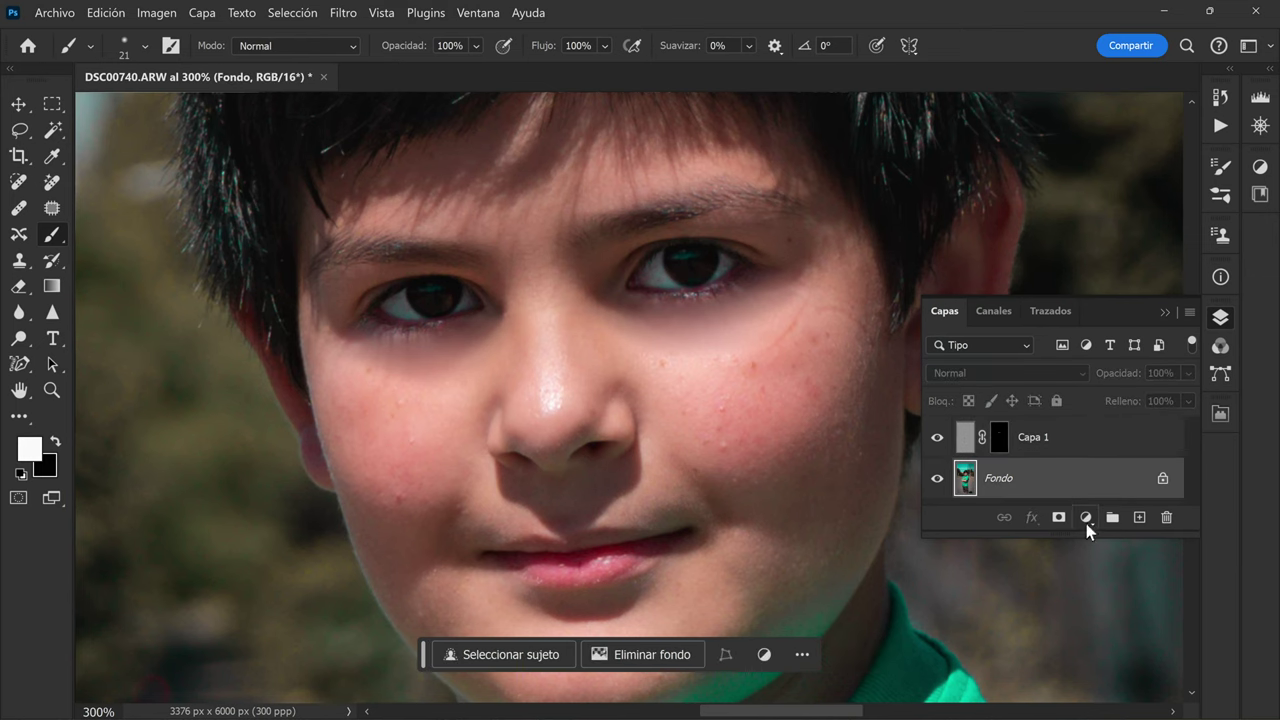
pyautogui.click(1086, 517)
pyautogui.click(1120, 287)
pyautogui.moveTo(1070, 495); pyautogui.dragTo(1068, 484)
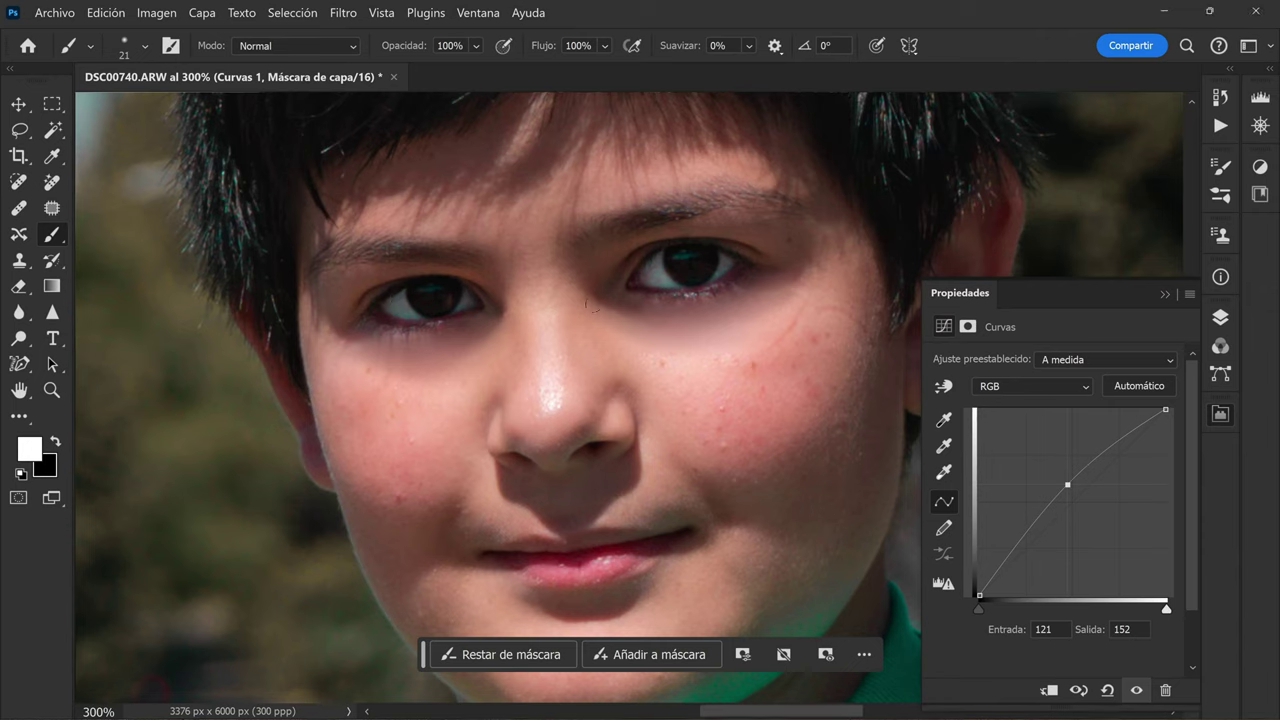
pyautogui.click(1166, 296)
# Zoom in to check the boy's face, then fit the whole photo on screen.
pyautogui.press('z')
pyautogui.hotkey('ctrl', '0')
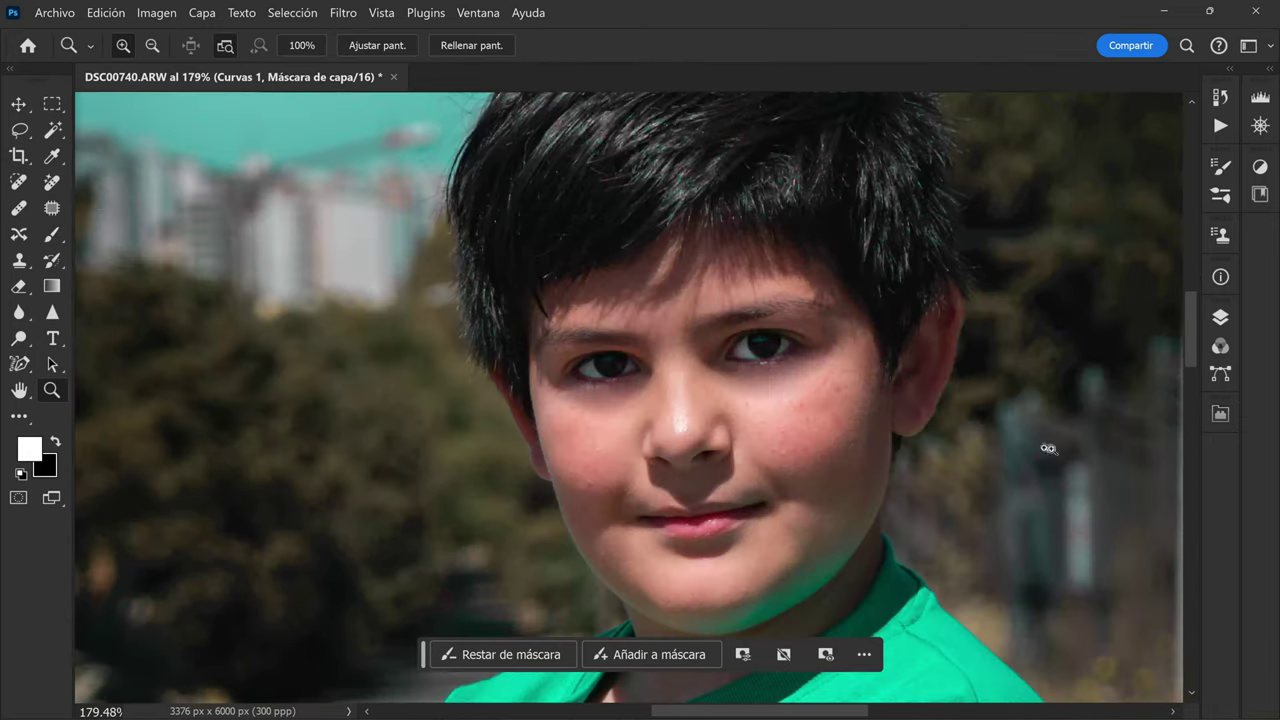
pyautogui.click(1220, 317)
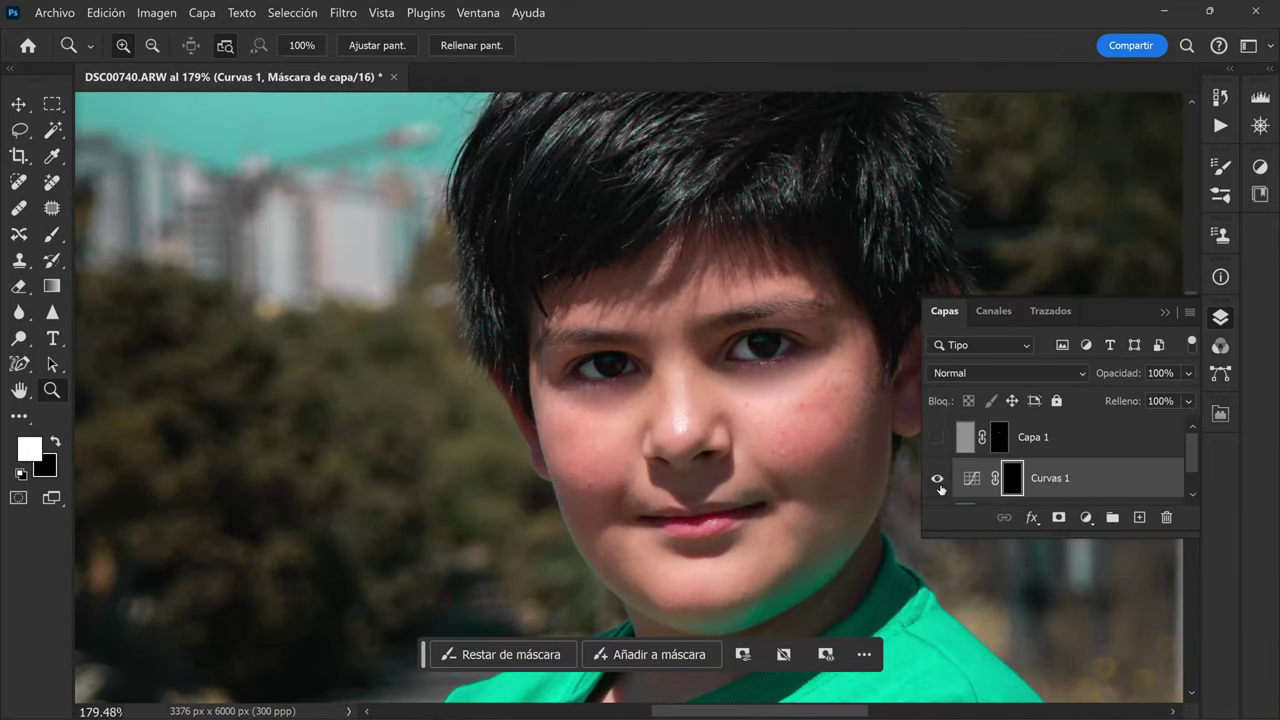
pyautogui.scroll(-2, 1100, 470)
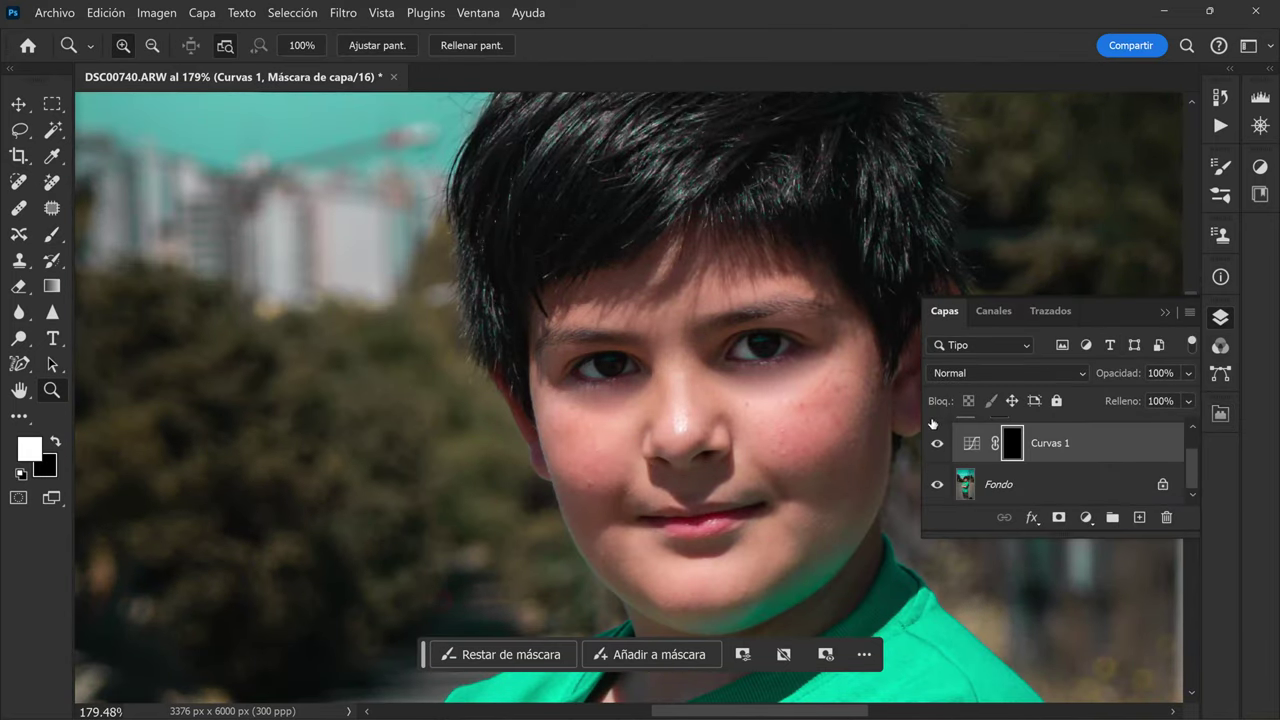
pyautogui.scroll(2, 1190, 451)
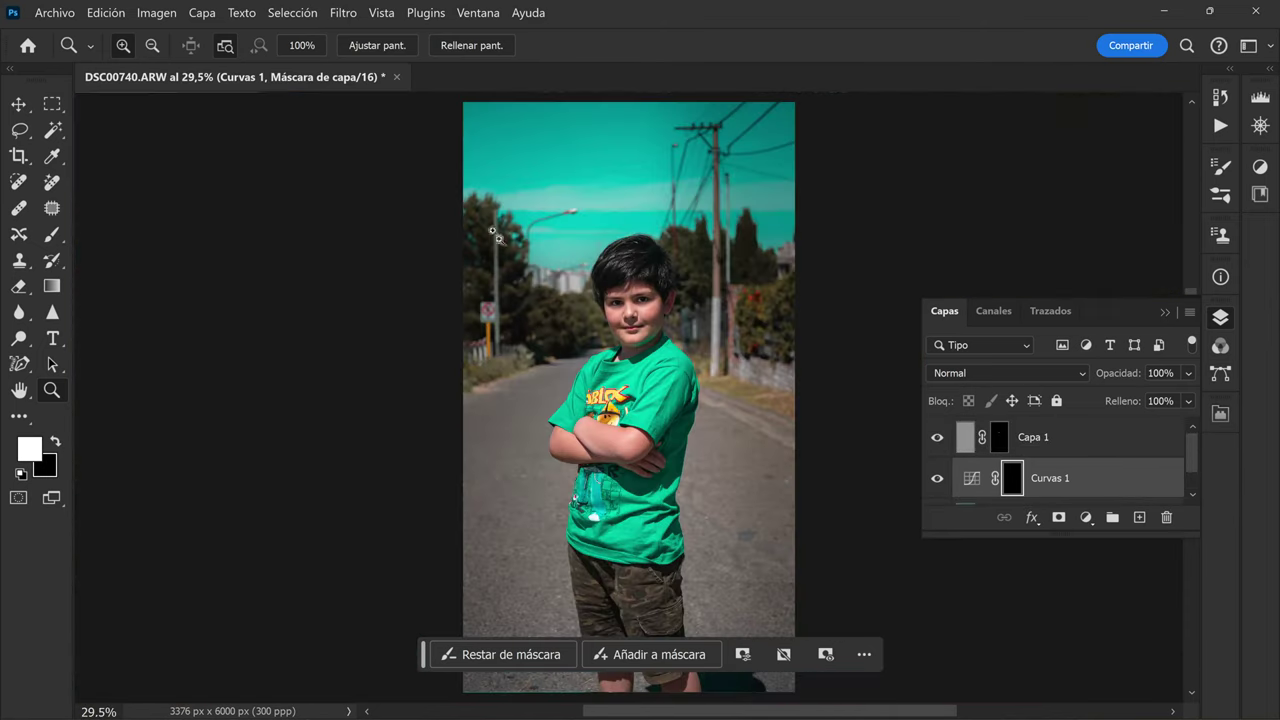
pyautogui.hotkey('ctrl', '0')
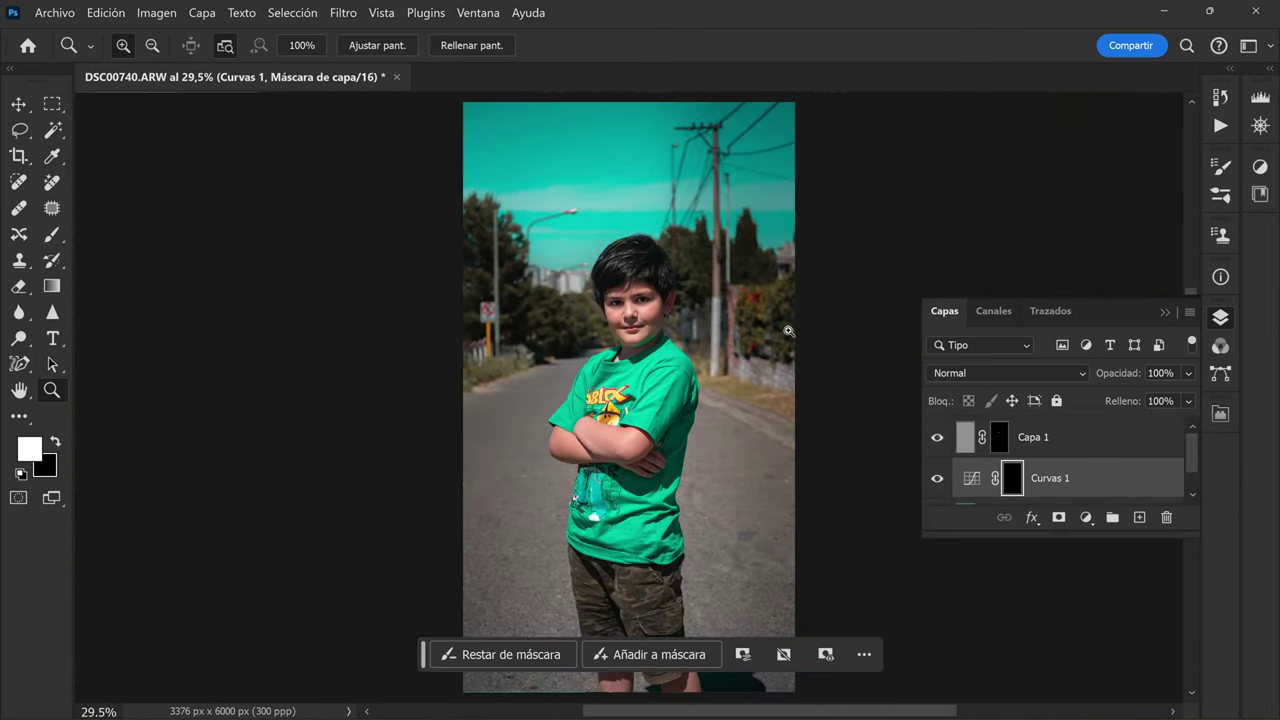